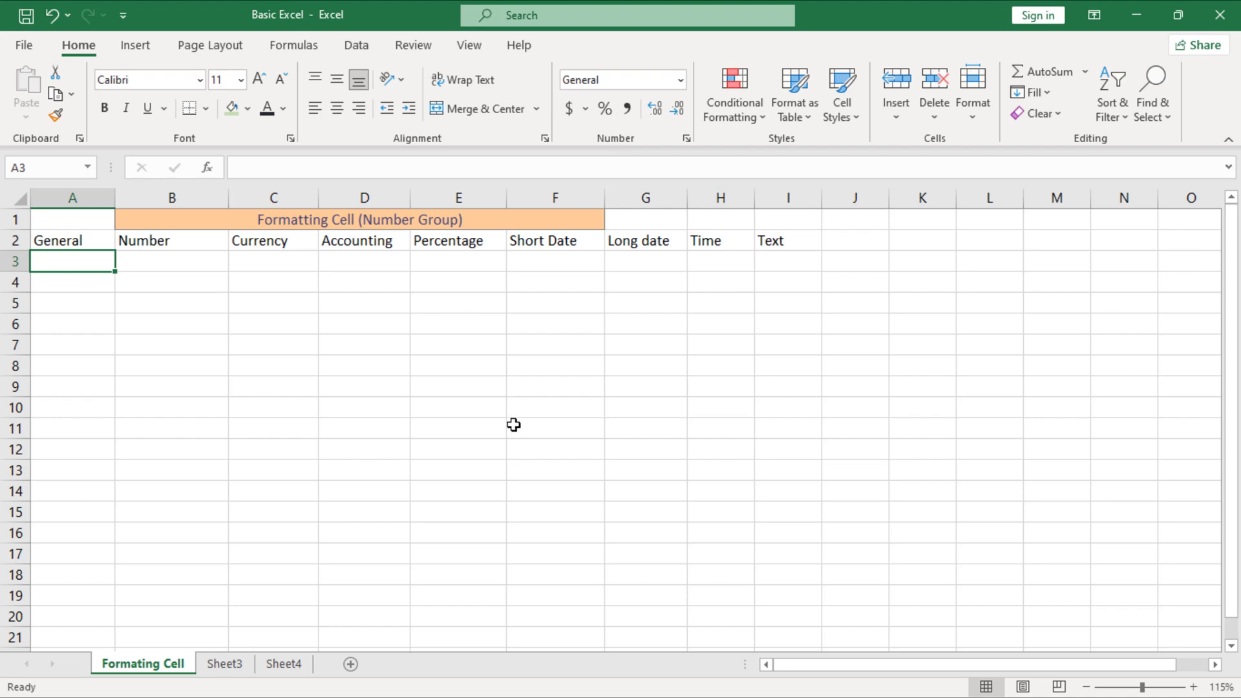
Browse the number format list with title cell B1 selected, leaving it unchanged
click(437, 218)
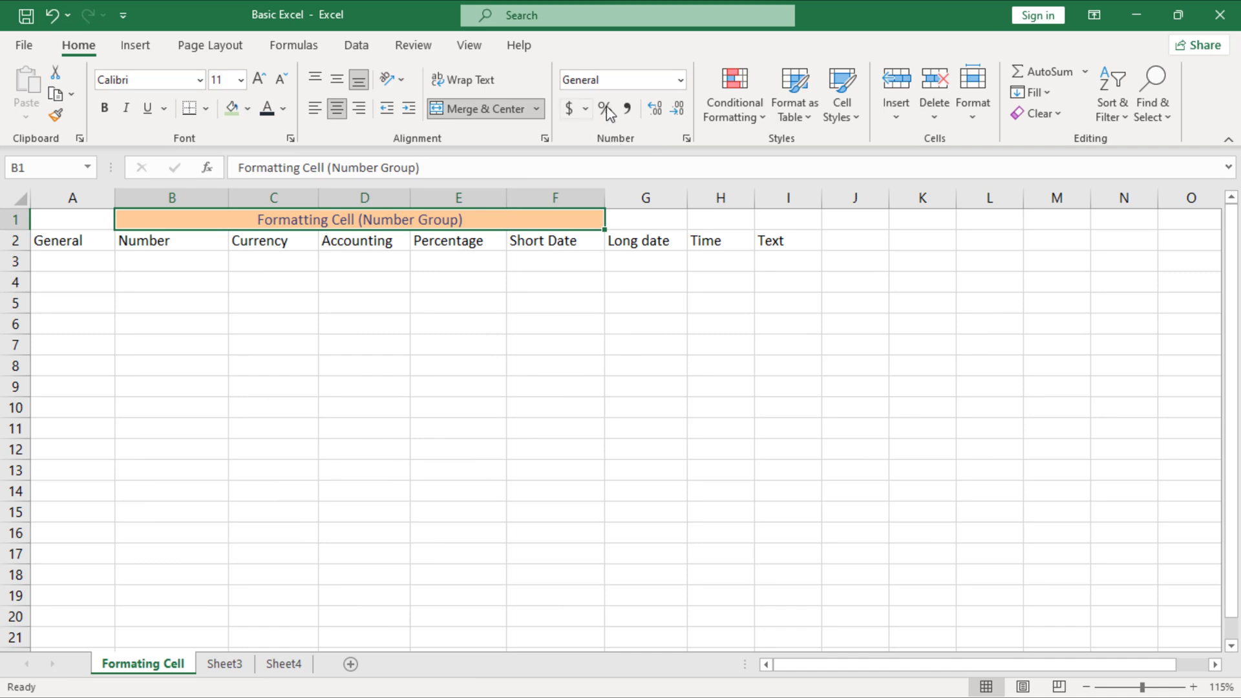
click(680, 80)
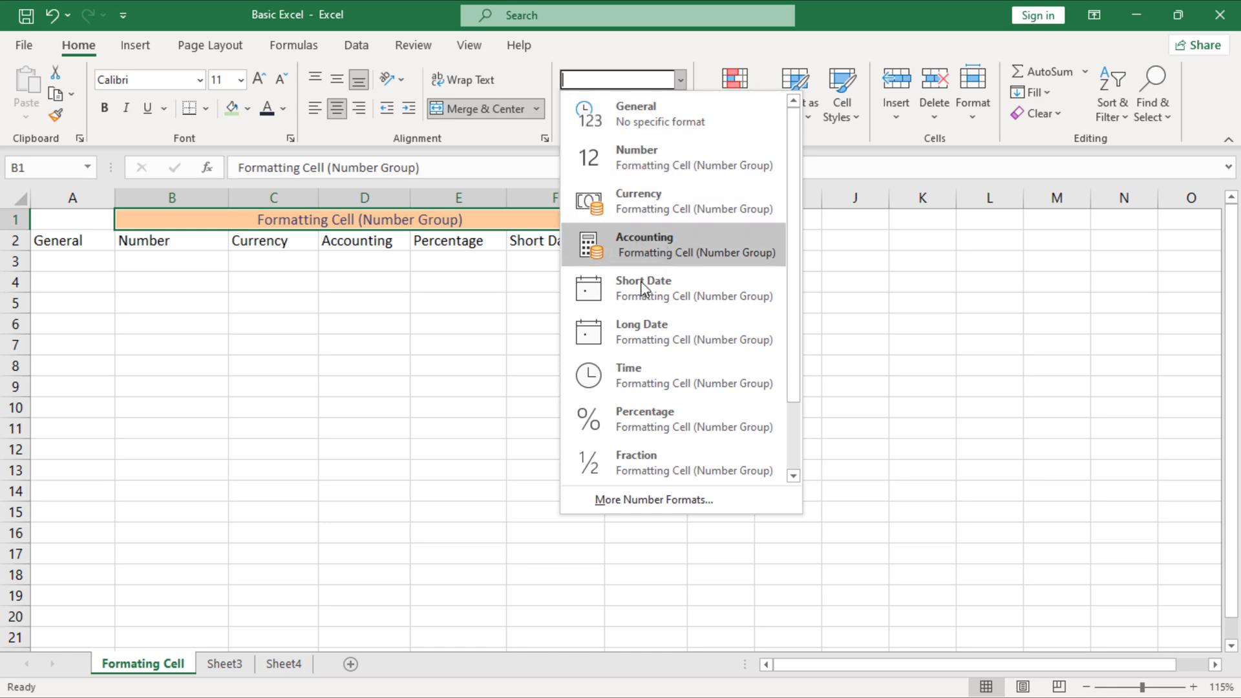
scroll(650, 362, down, 2)
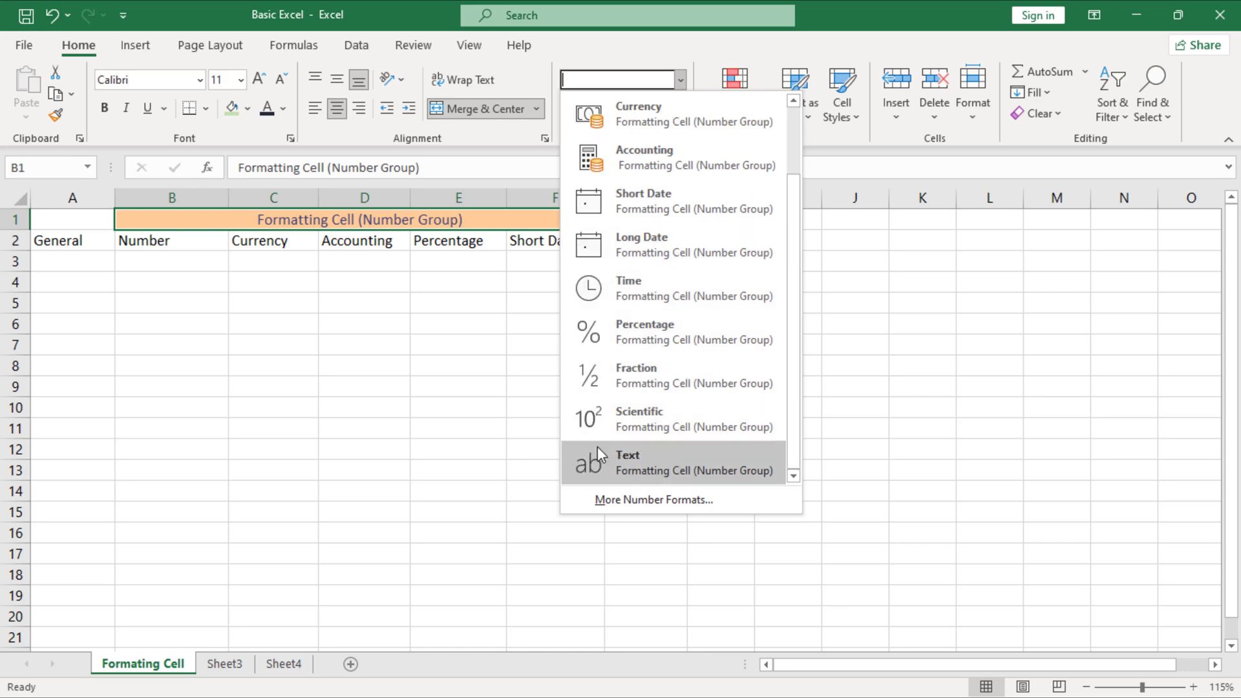
click(57, 246)
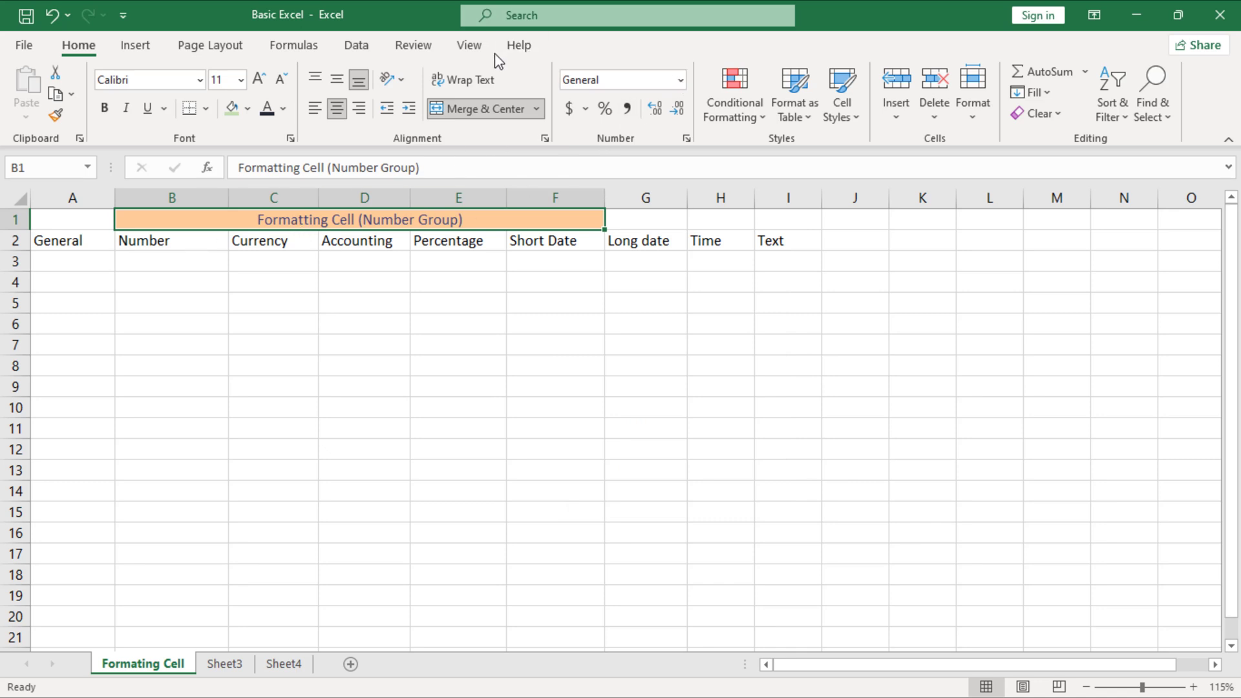
Enter 'Dhaka' in A3 and confirm in the format list that it is General
click(81, 263)
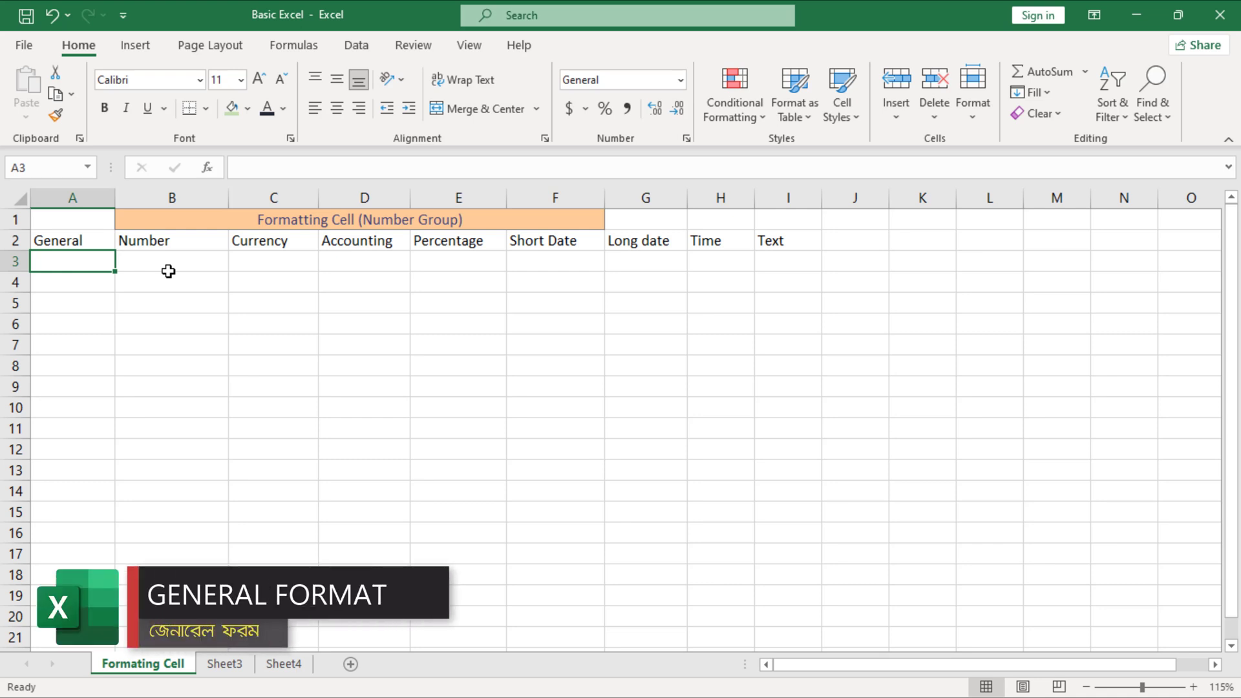
text(Dhaka)
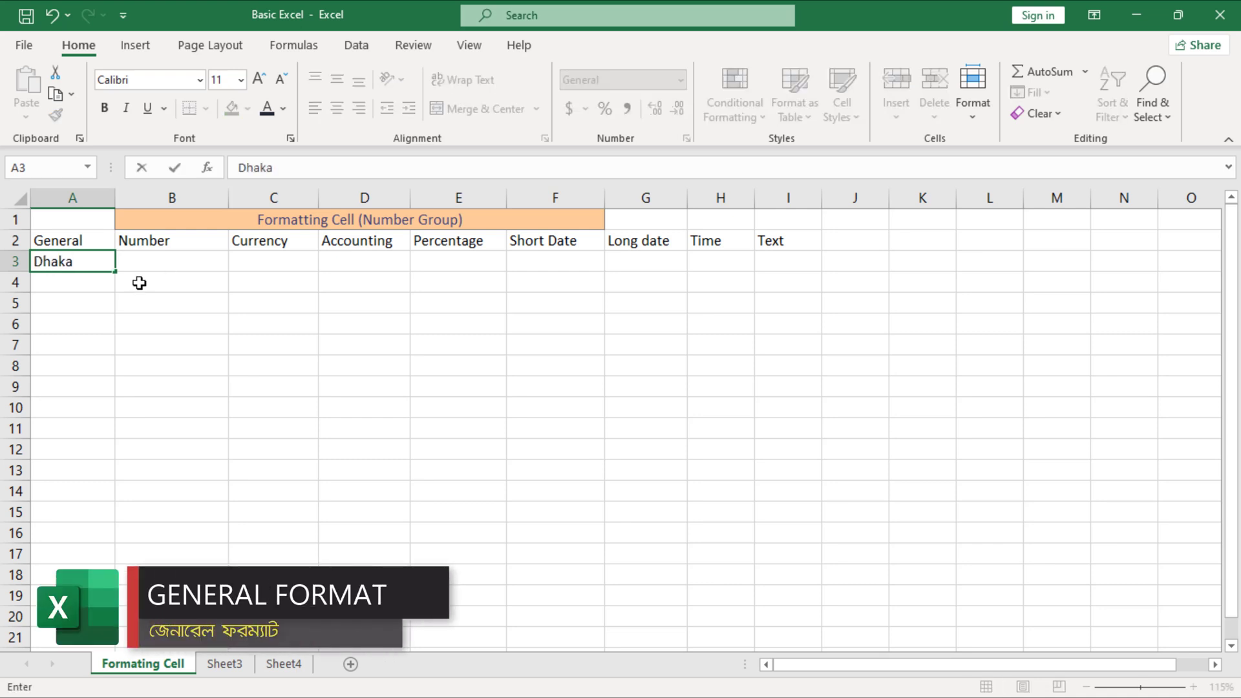
click(139, 283)
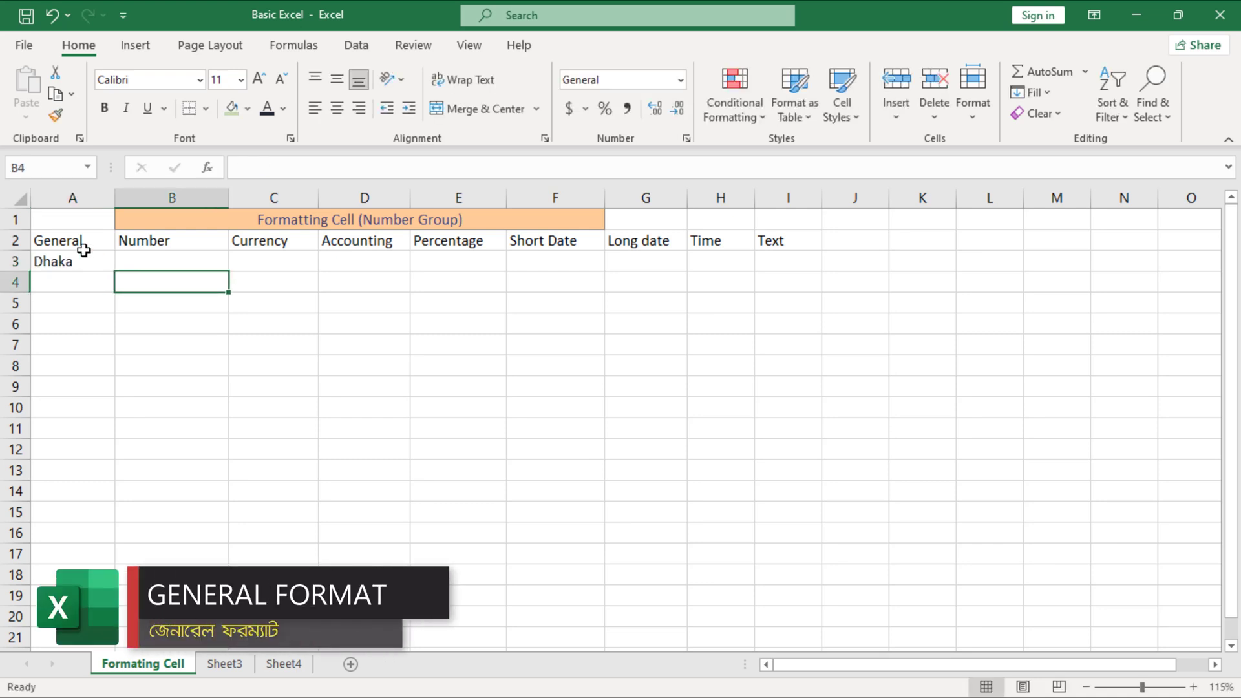
click(40, 265)
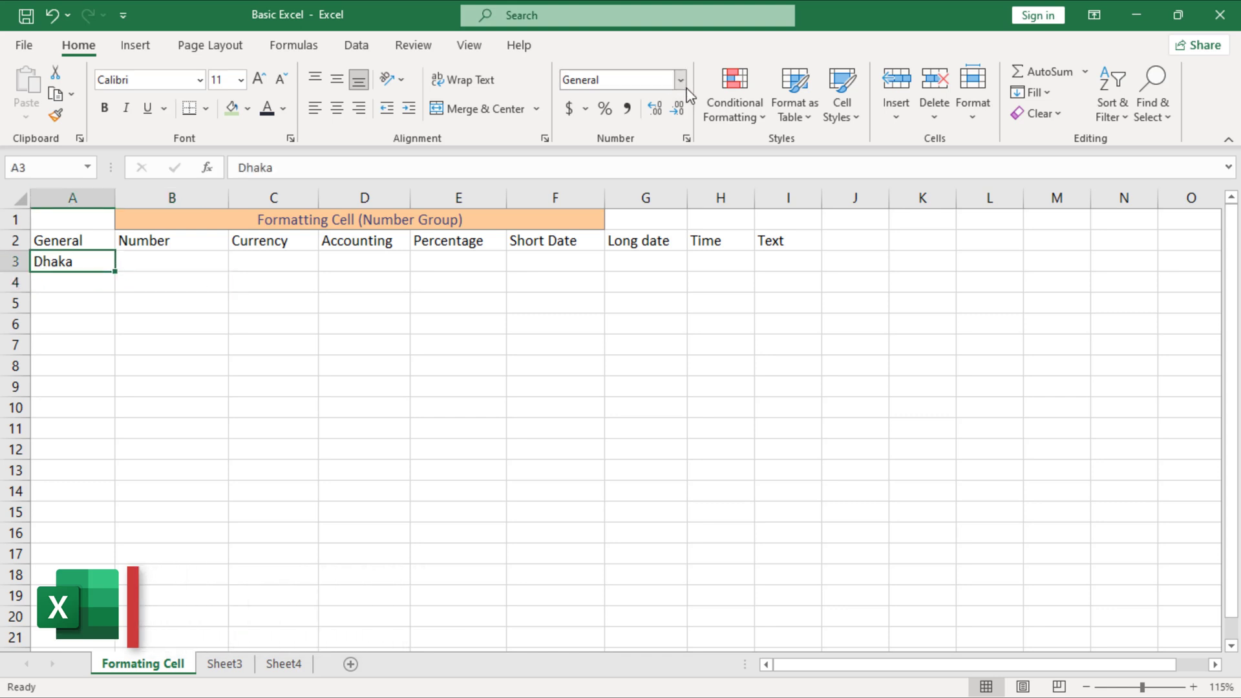
click(680, 80)
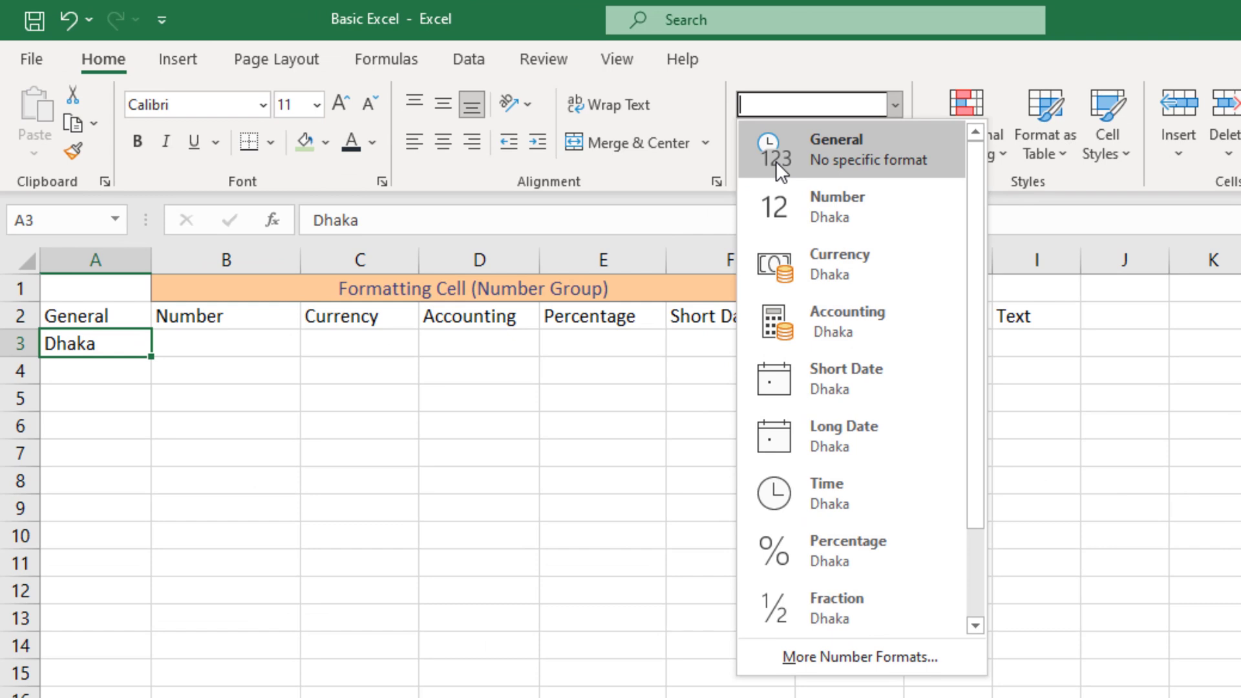
Enter 236754 in cell B3 under the Number heading
click(249, 343)
click(245, 341)
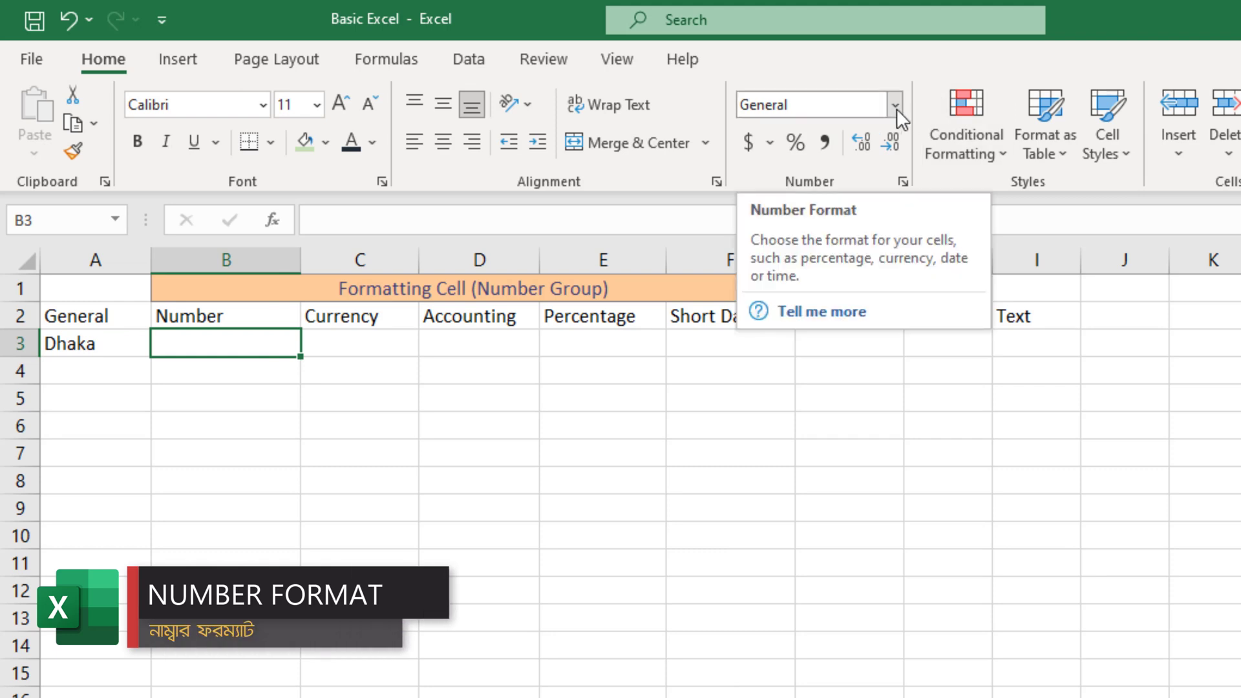
text(236754)
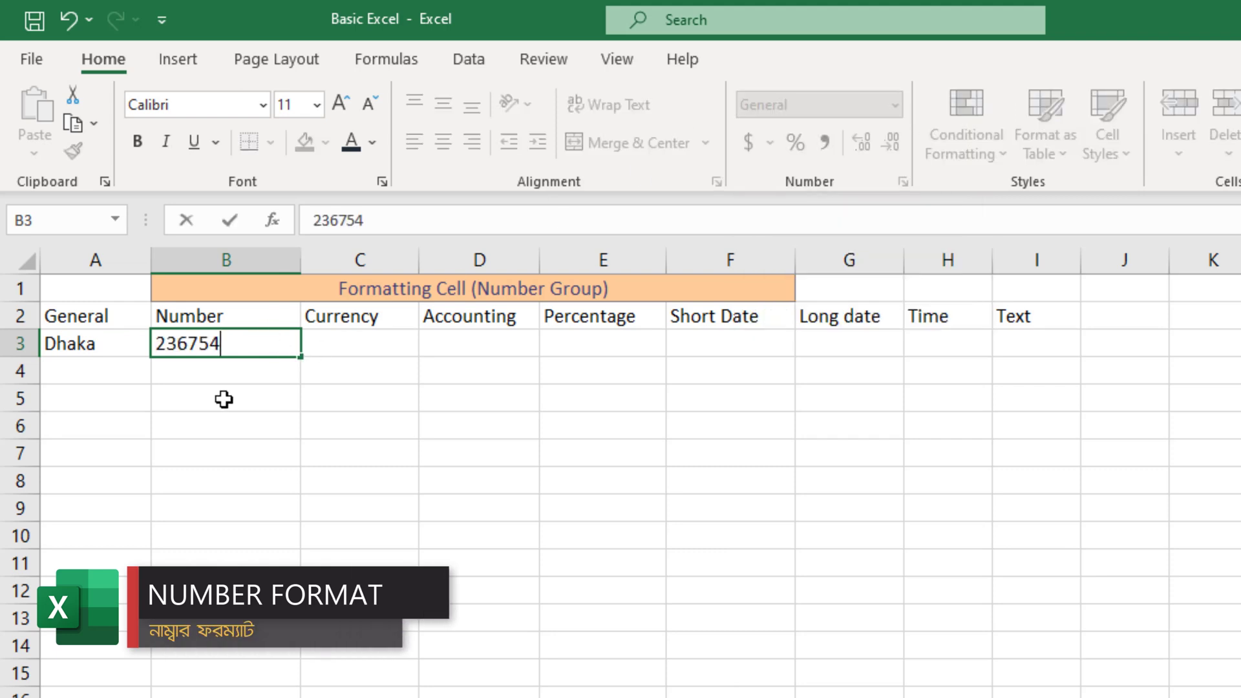
key(Return)
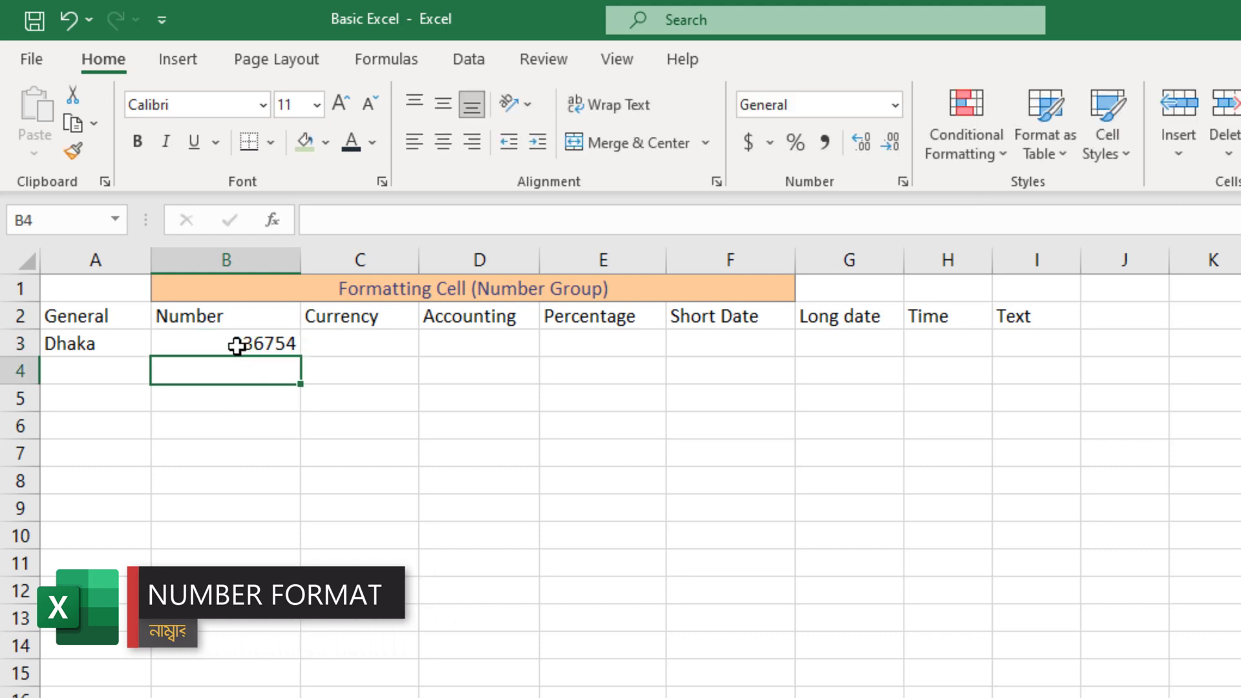
Apply Number, then Currency, then Accounting format to B3, showing $ 236,754.00
click(239, 347)
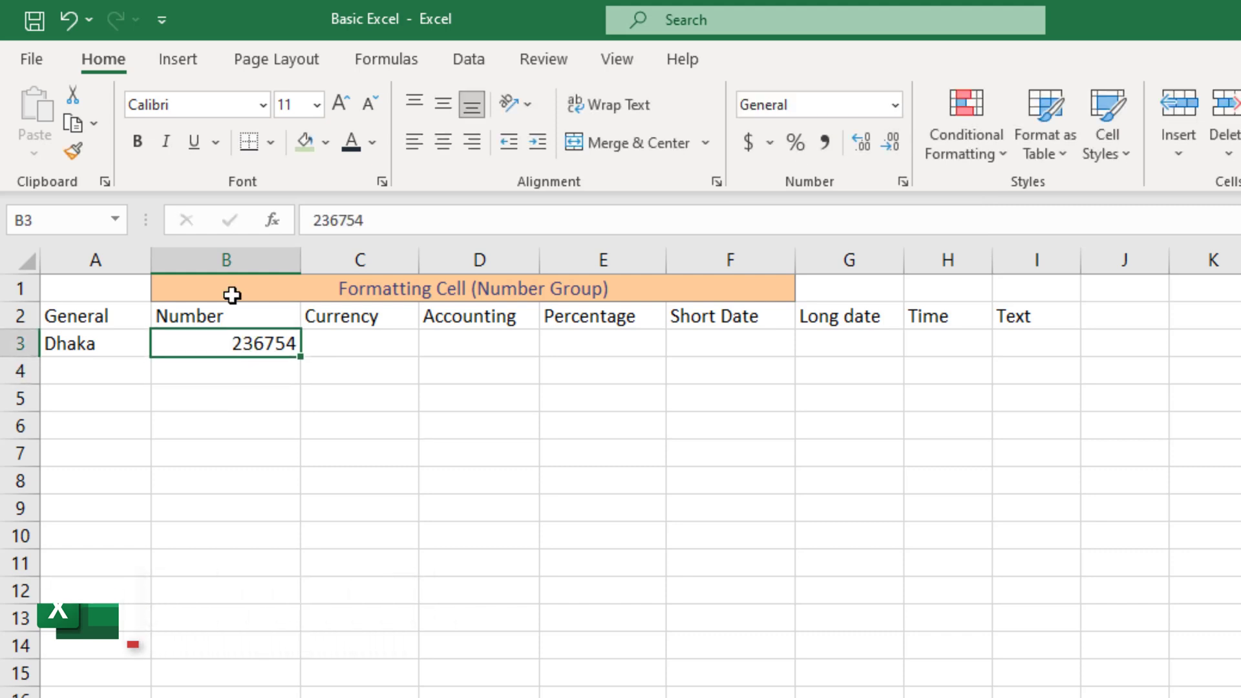
click(896, 105)
click(844, 218)
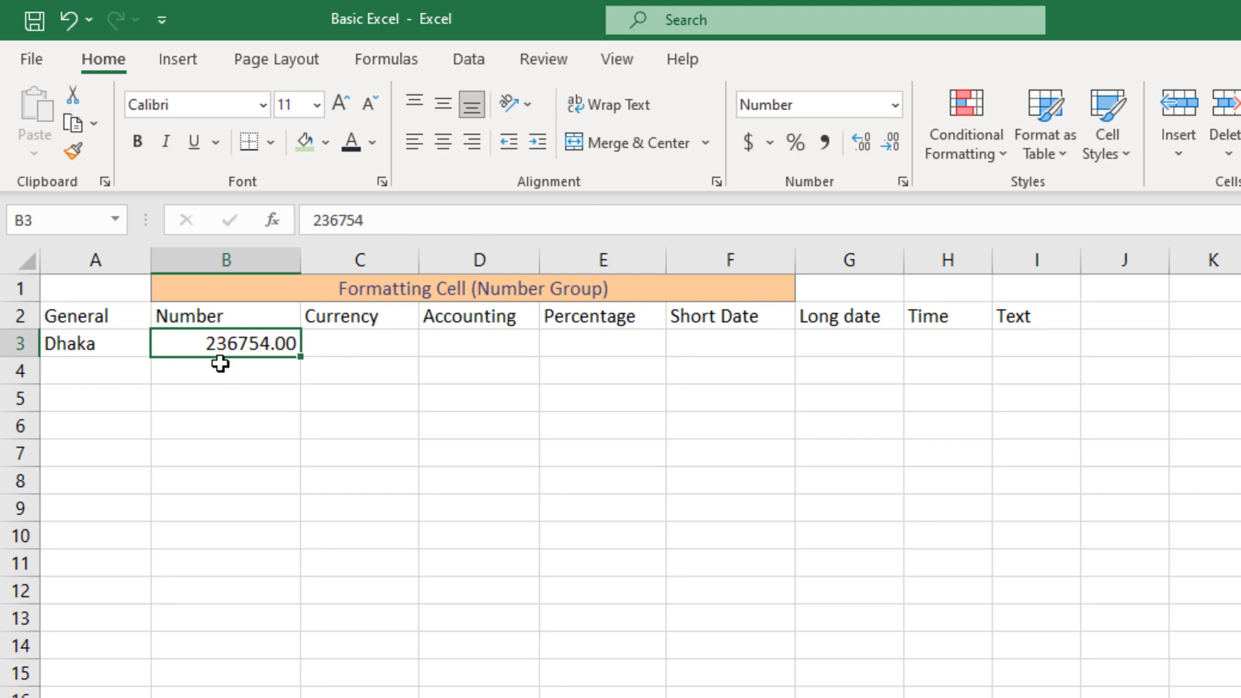
click(895, 105)
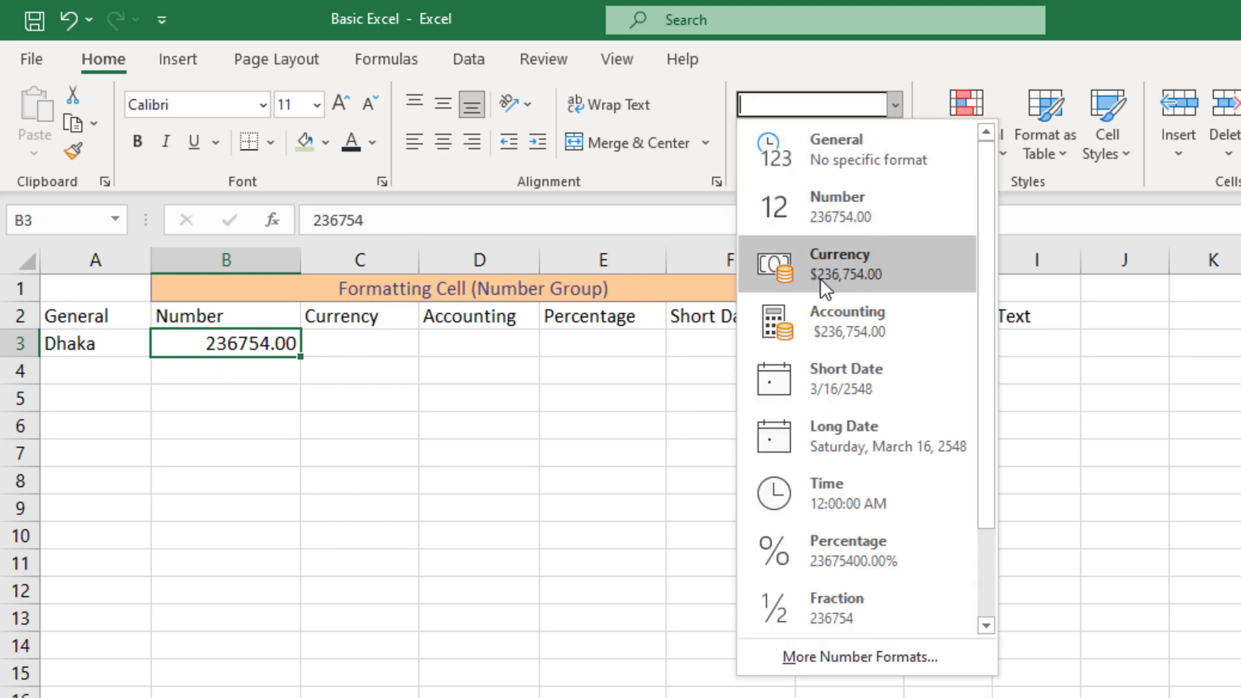
click(869, 265)
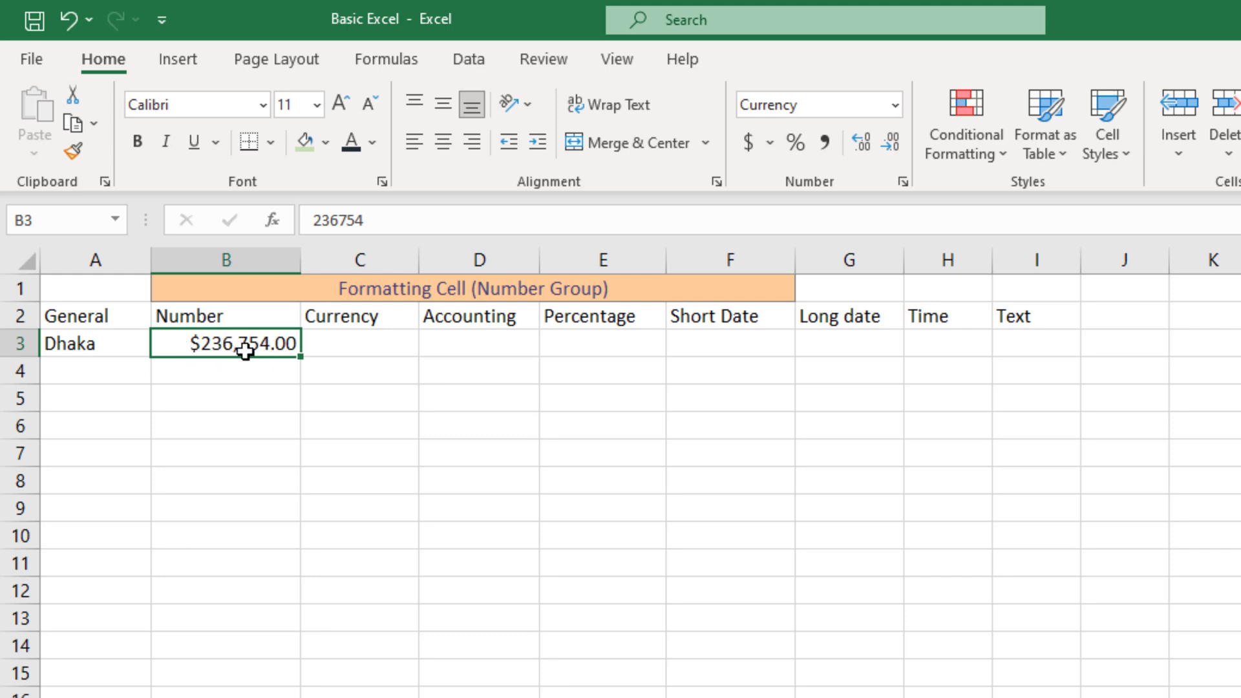
click(896, 105)
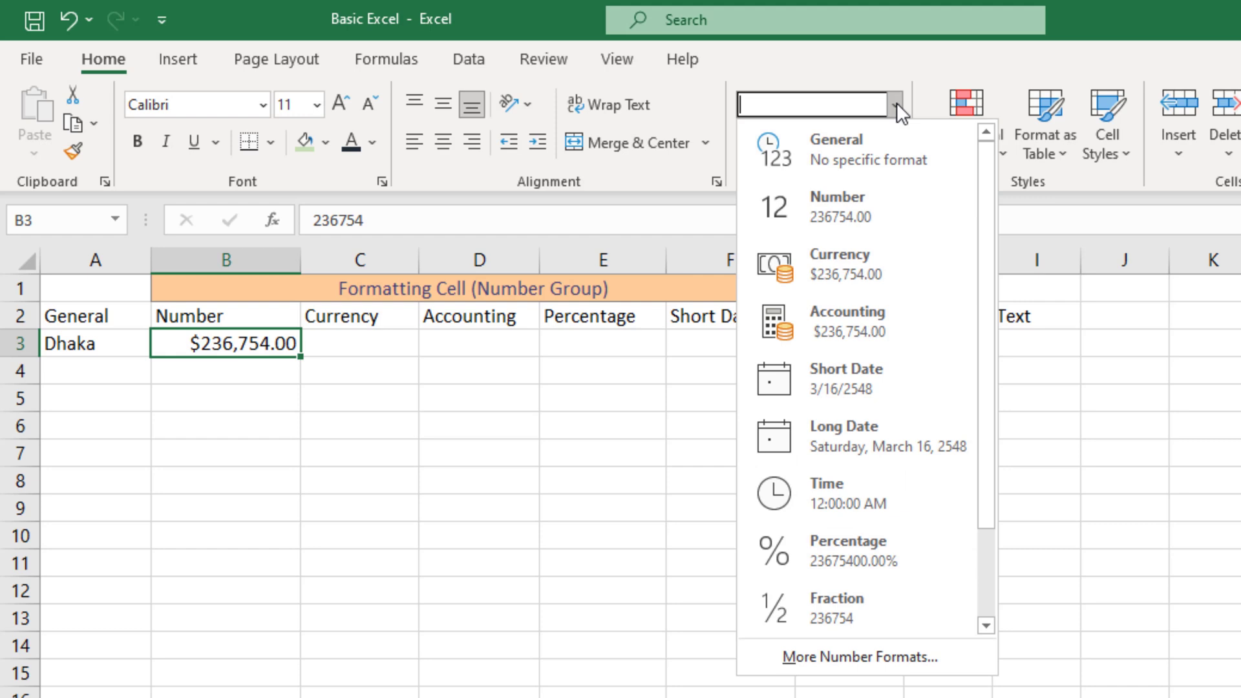
click(866, 327)
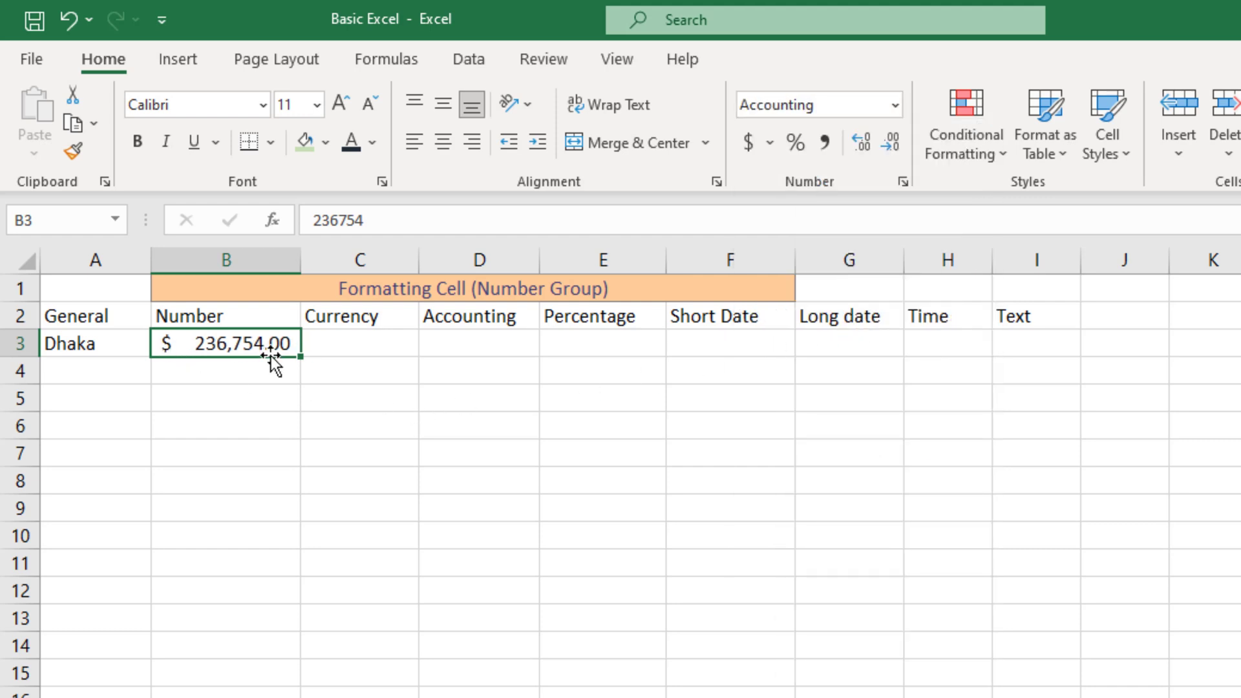
click(896, 105)
Try Short Date and Text on B3, then settle on Number format (236754.00)
click(858, 402)
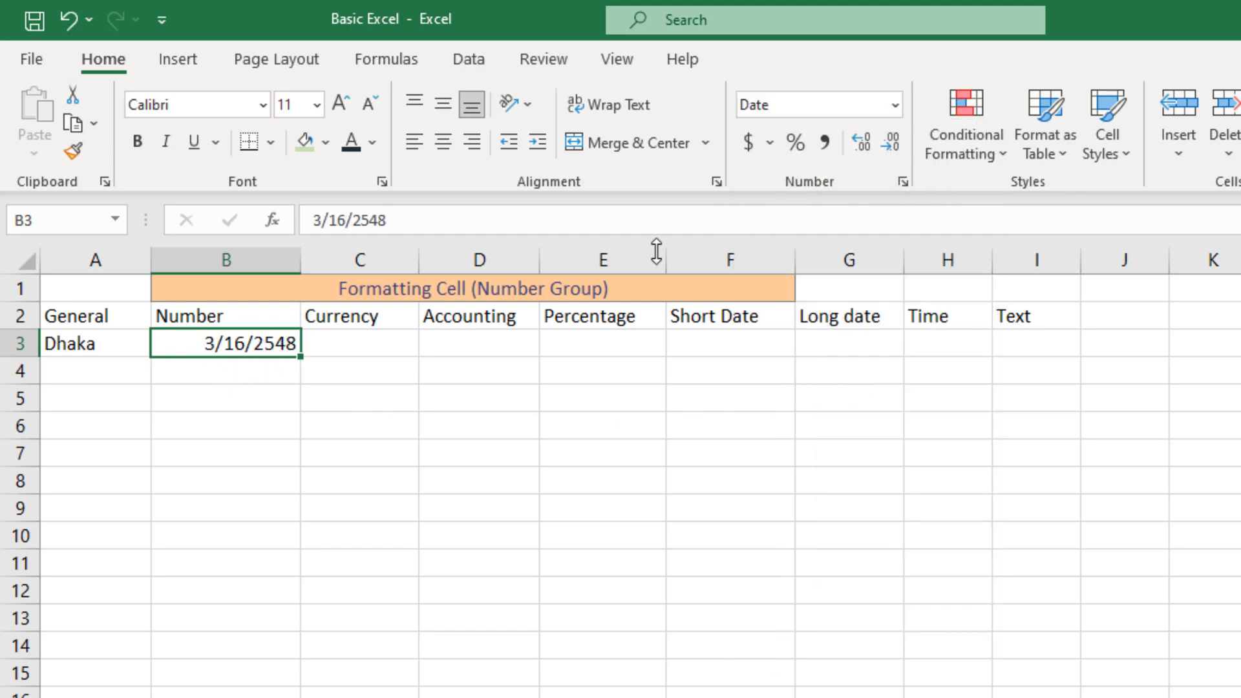
click(891, 110)
scroll(894, 594, down, 1)
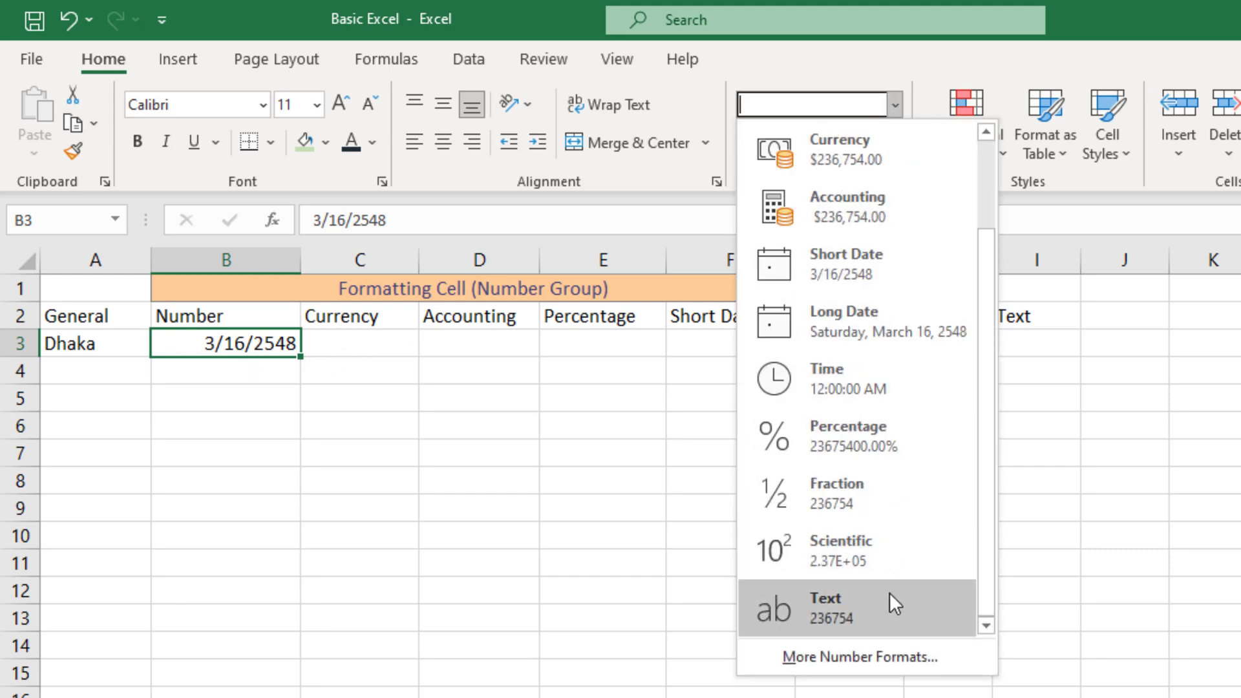
click(860, 609)
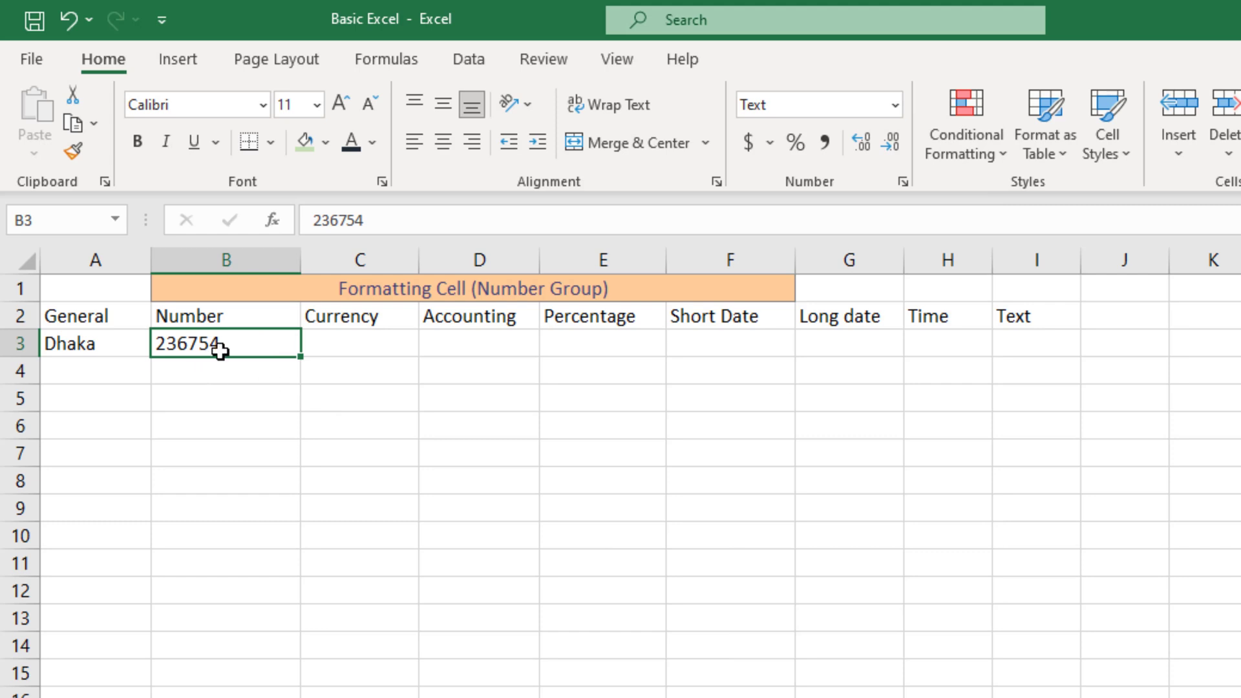
click(895, 105)
click(848, 210)
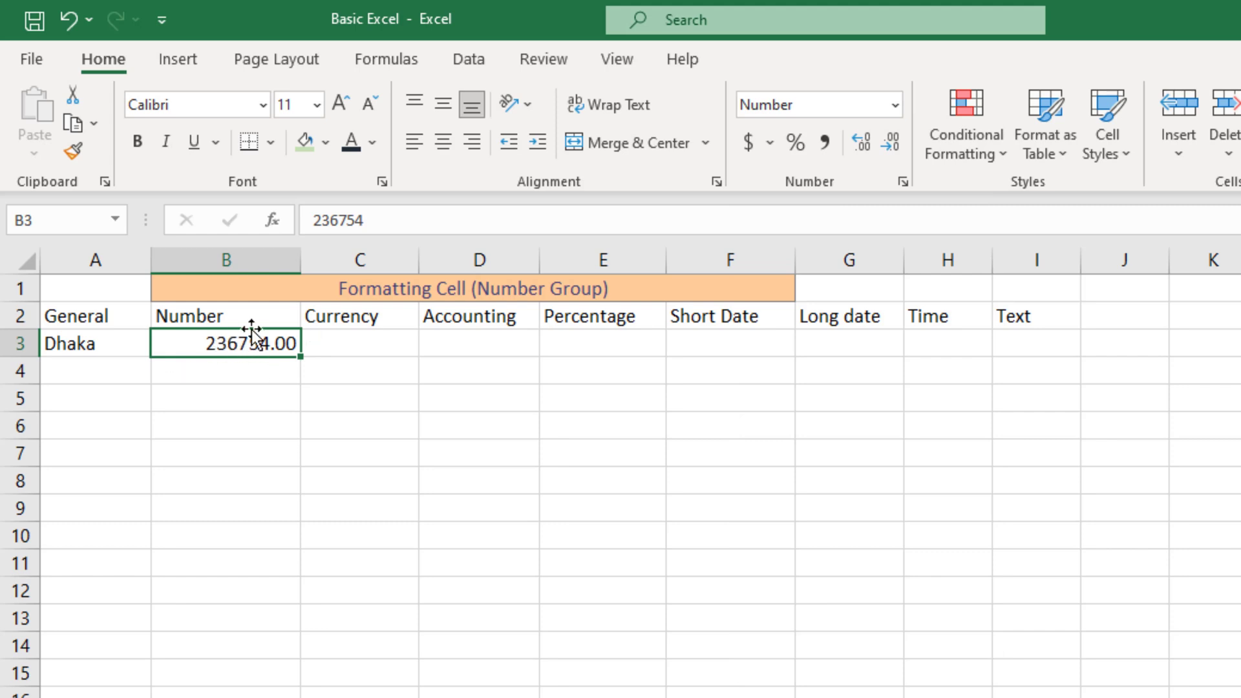
click(358, 336)
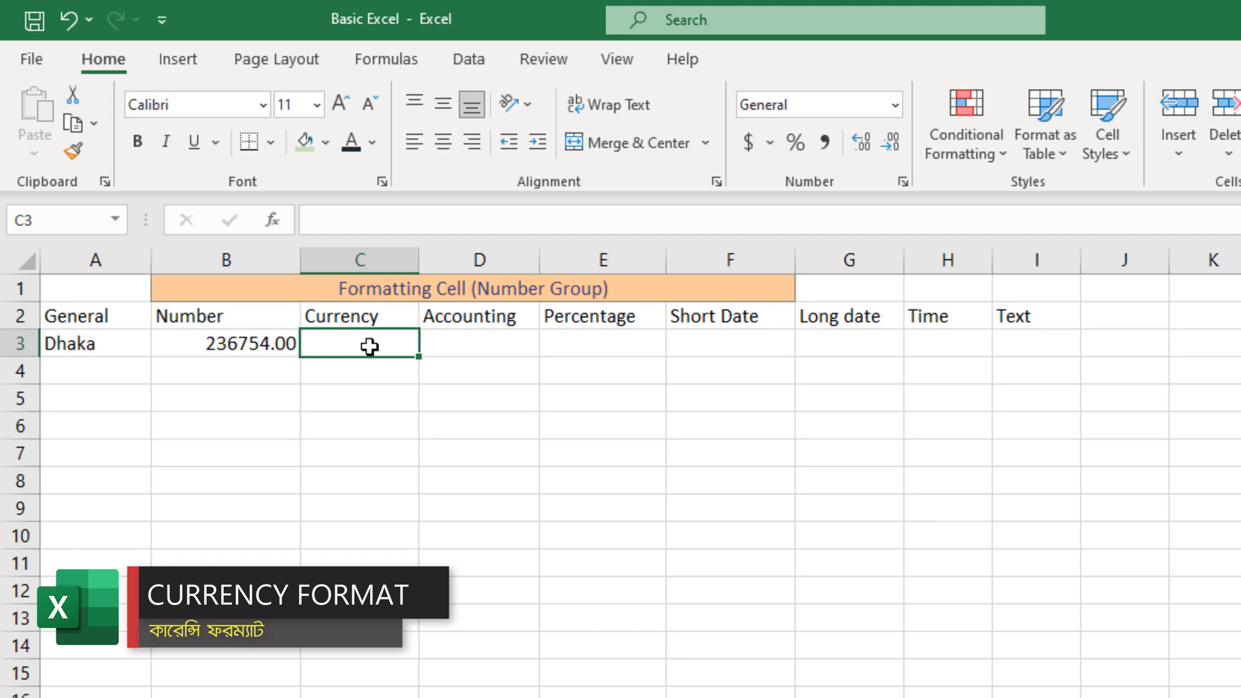
Enter 43545 in C3 and apply Currency format to display $43,545.00
text(43545)
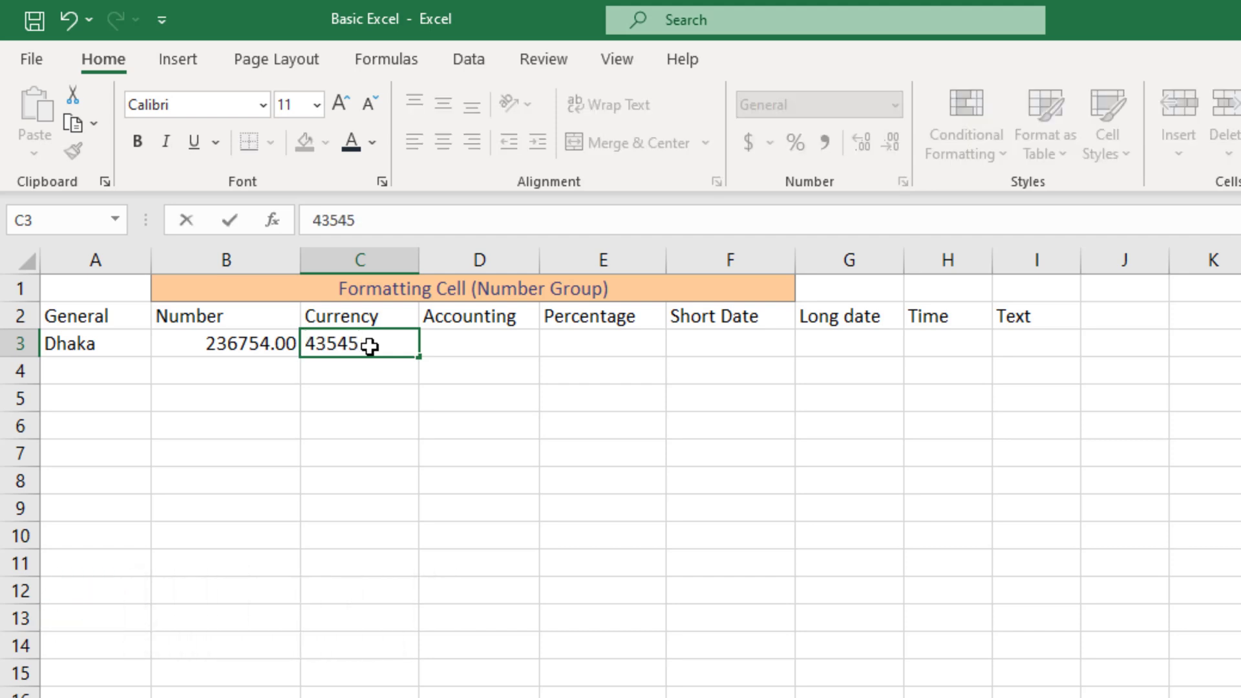
key(Return)
click(360, 349)
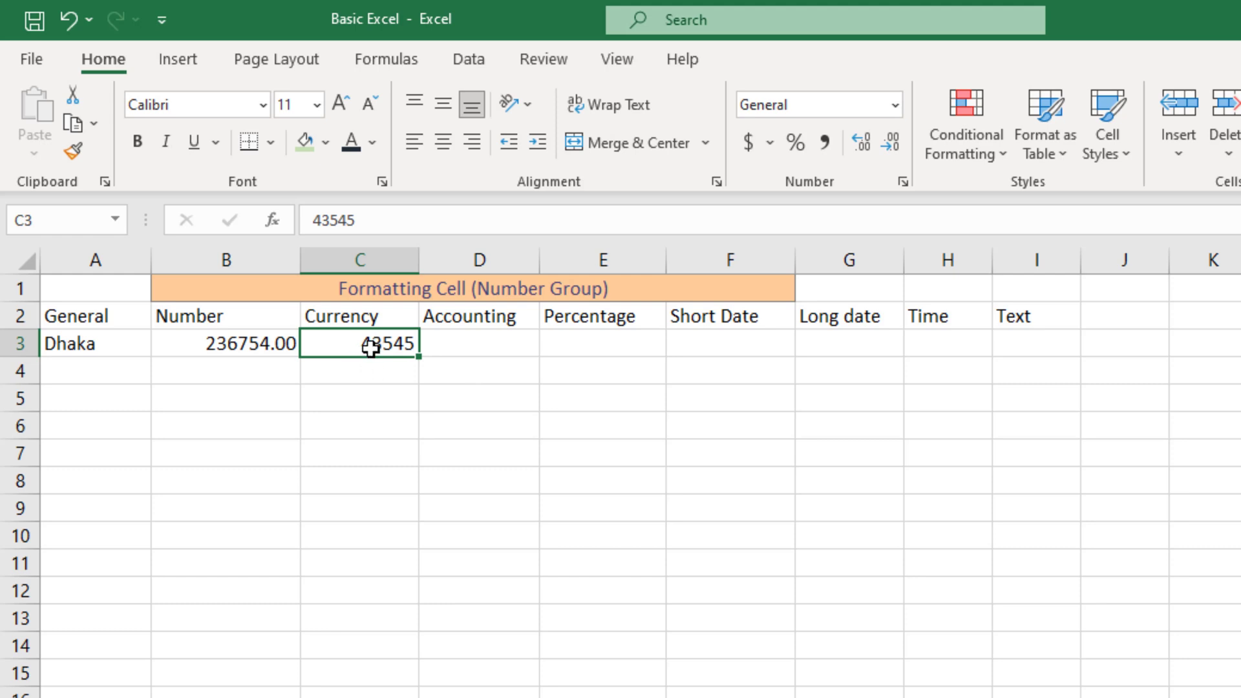
click(895, 105)
click(860, 275)
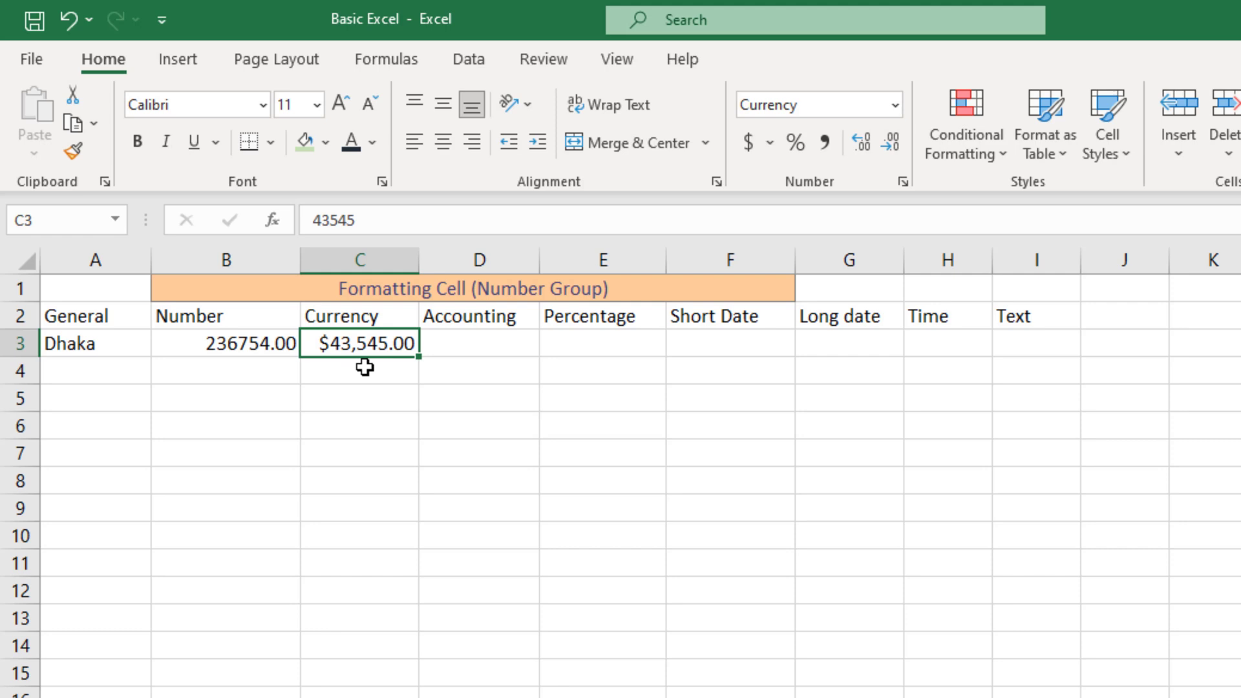
Enter 453463 in D3, apply Accounting format, then replace the value with 1234
click(487, 341)
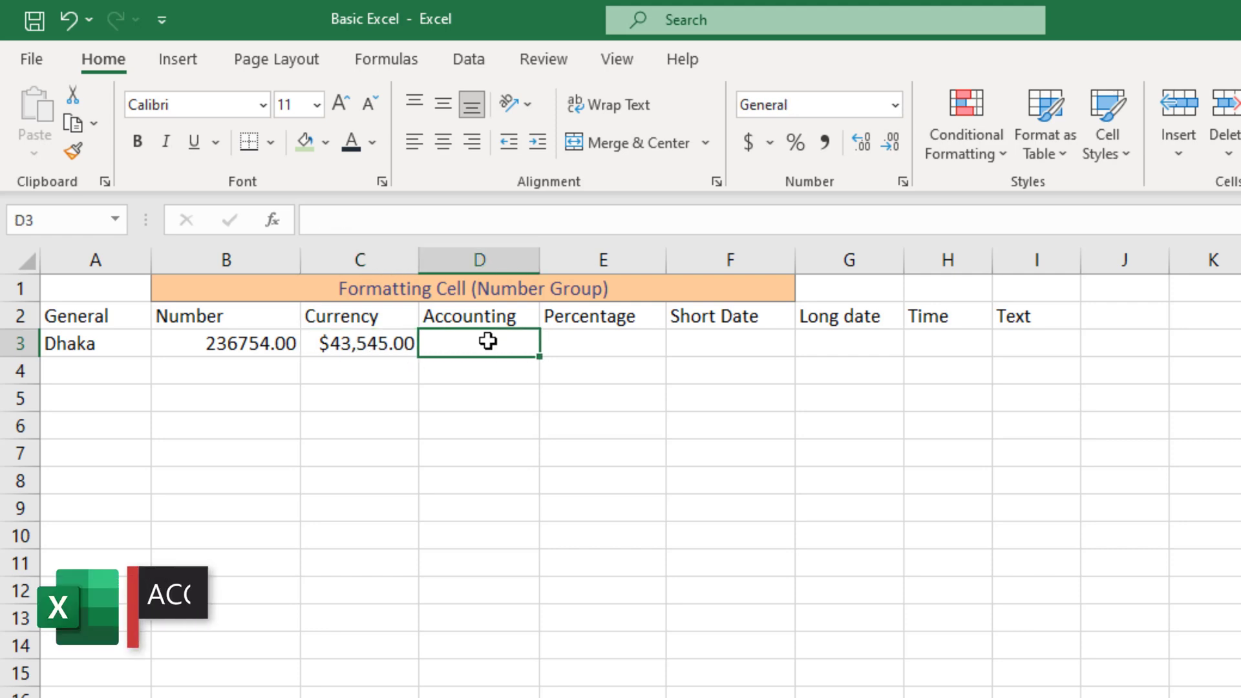
text(453463)
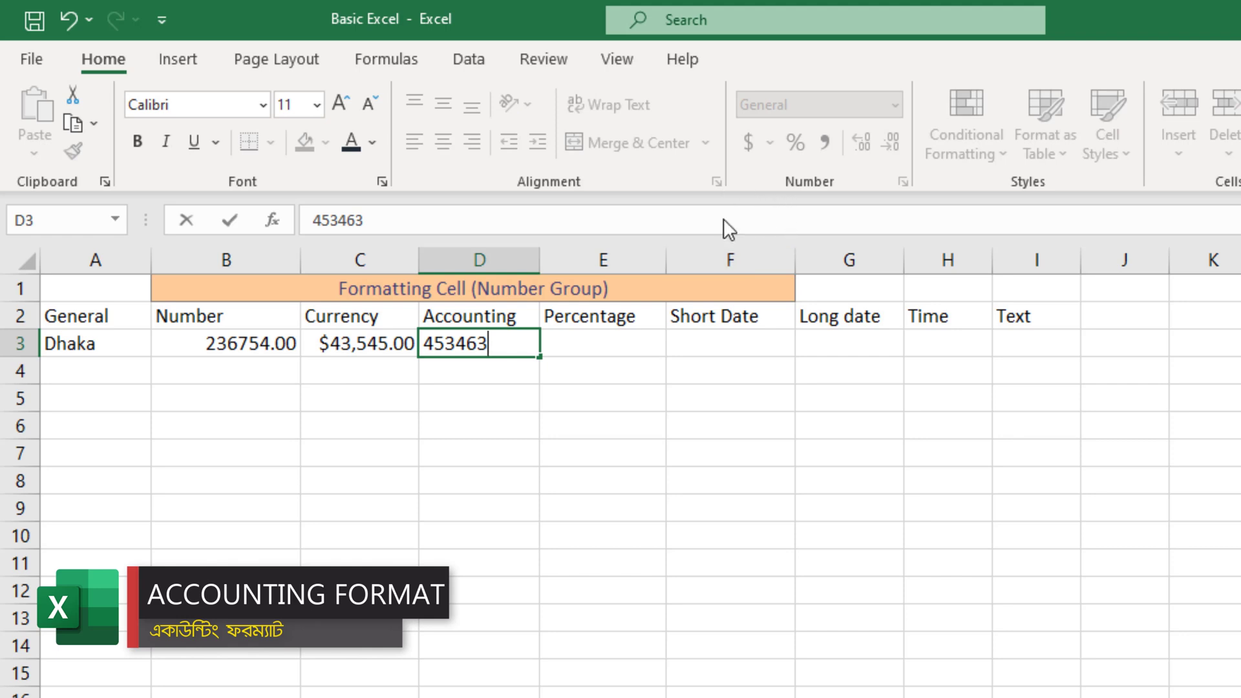
key(ctrl+Return)
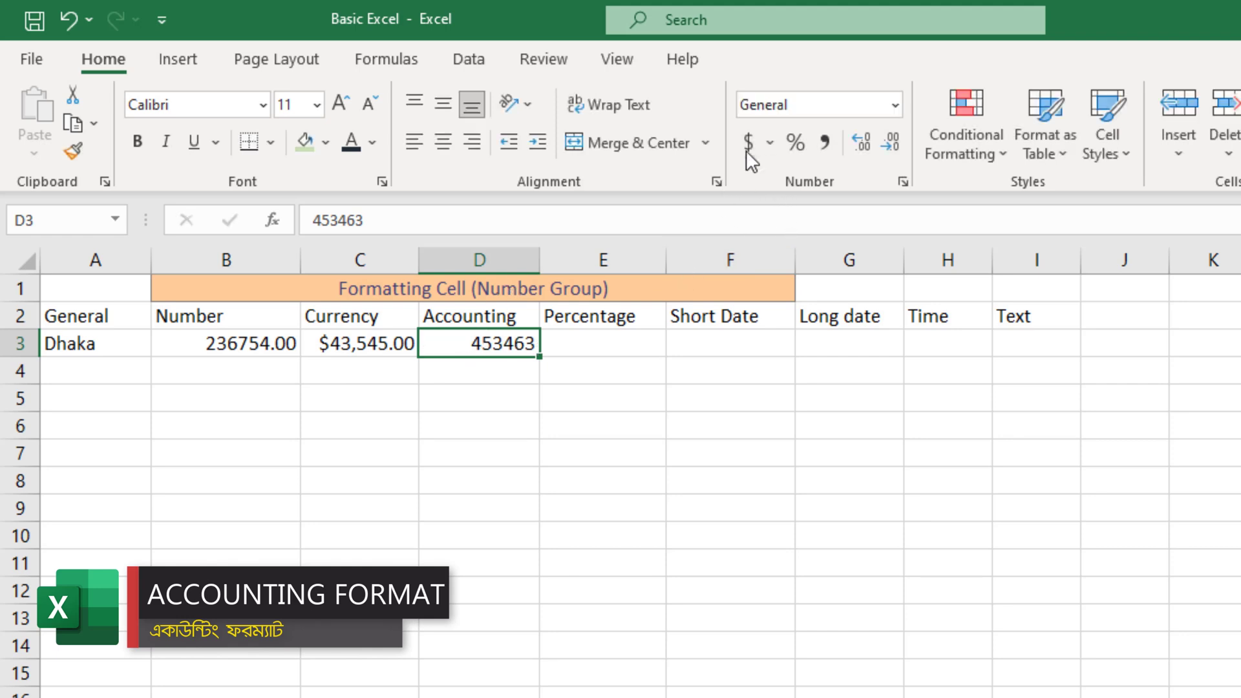
click(898, 105)
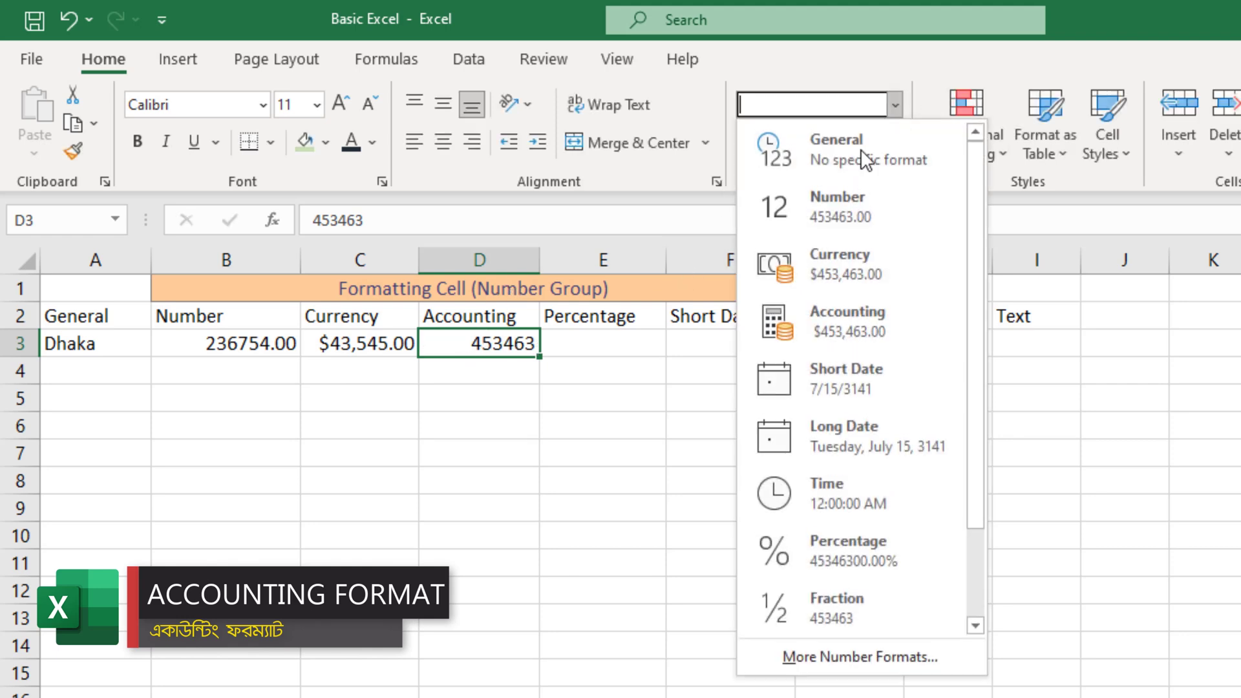
click(801, 347)
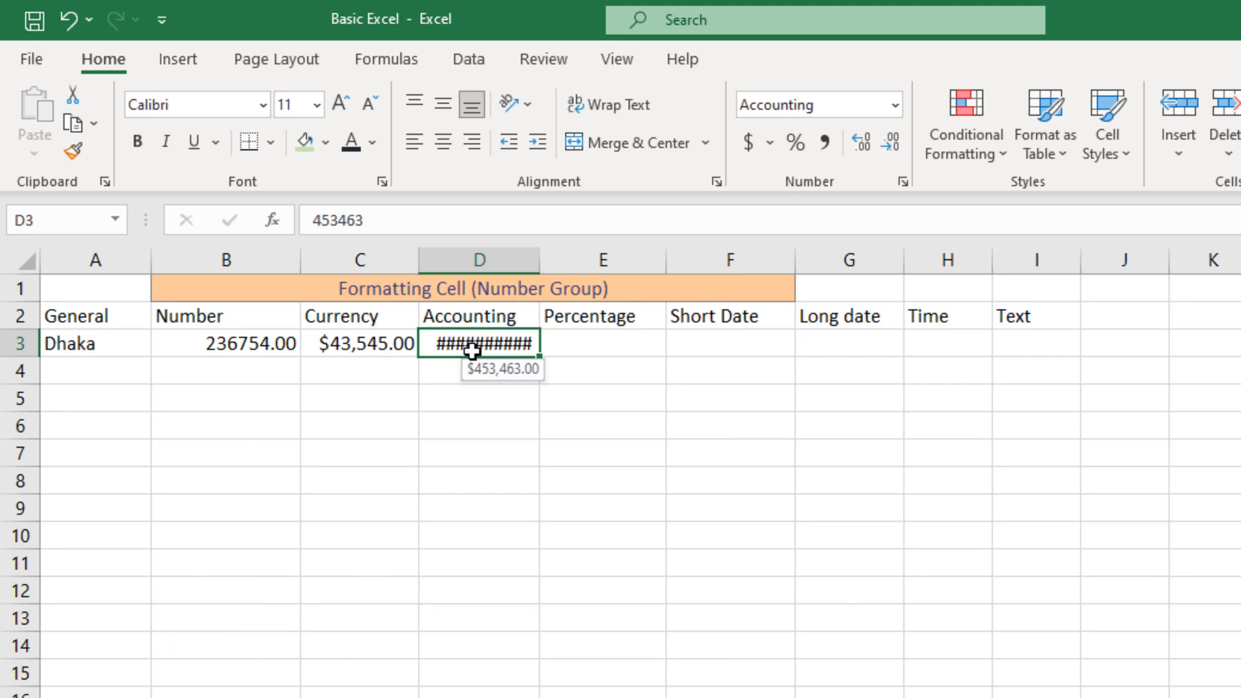
text(1234)
key(Return)
Edit D3 to 343245 and reapply the Accounting format
click(518, 343)
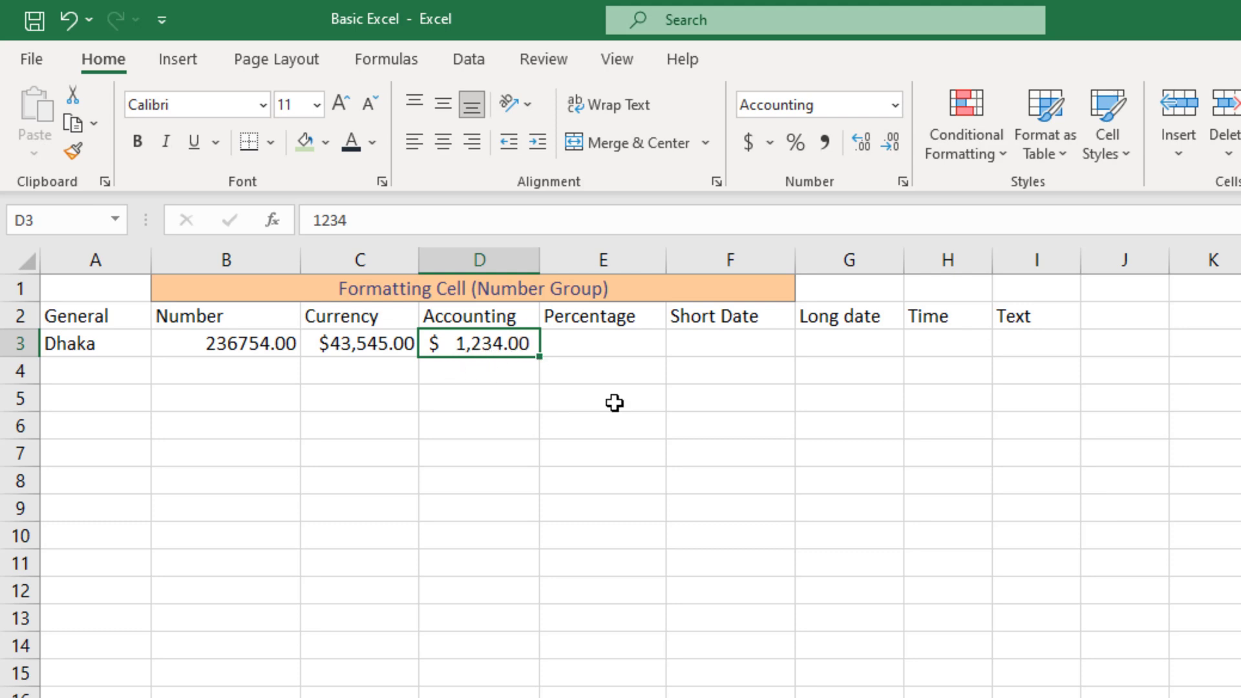
double_click(522, 345)
drag(494, 346, 558, 352)
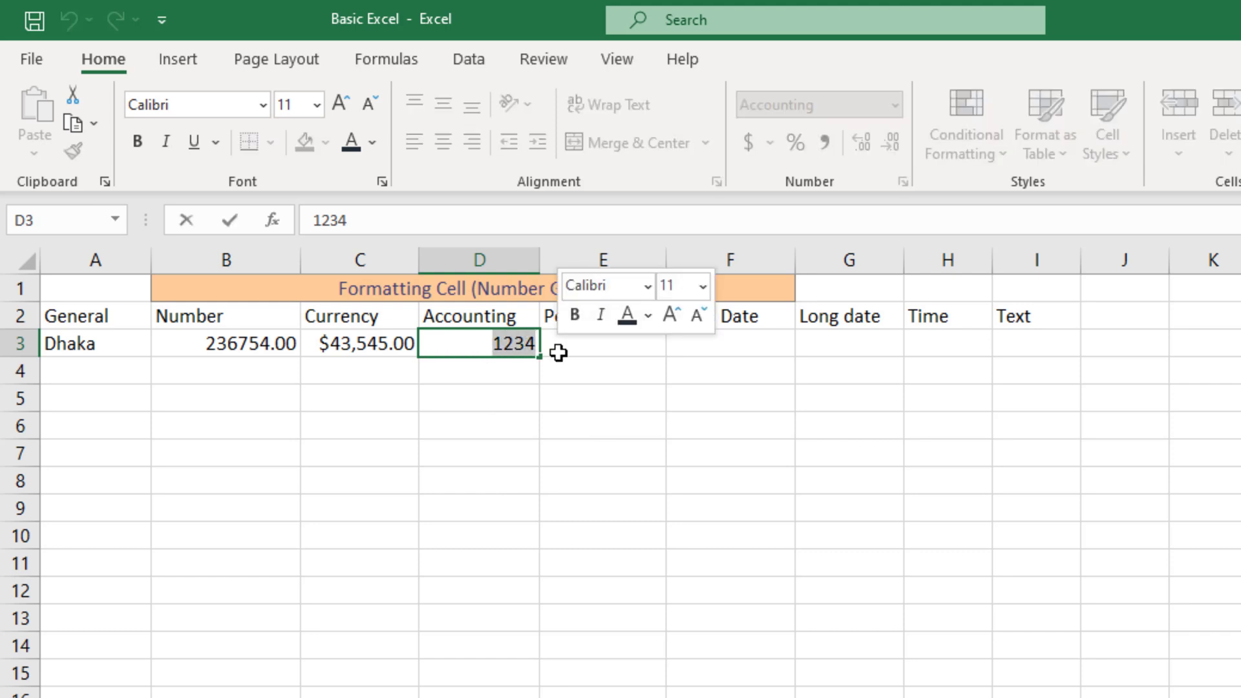
text(343245)
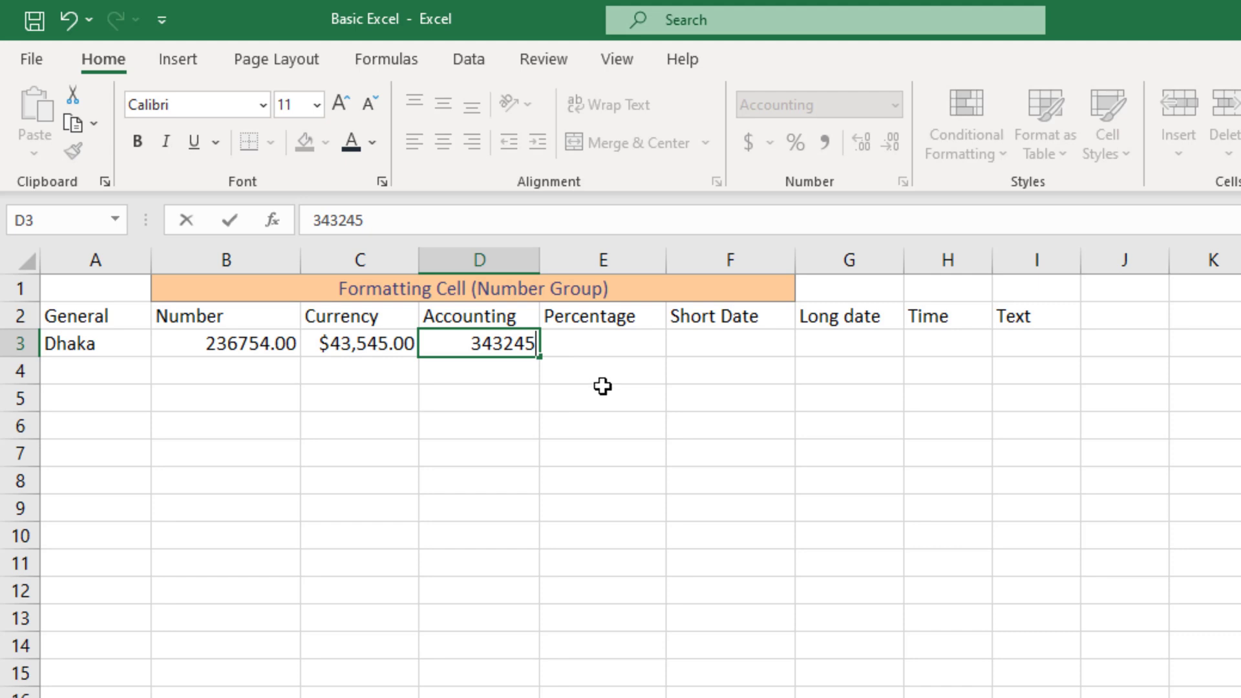
key(Return)
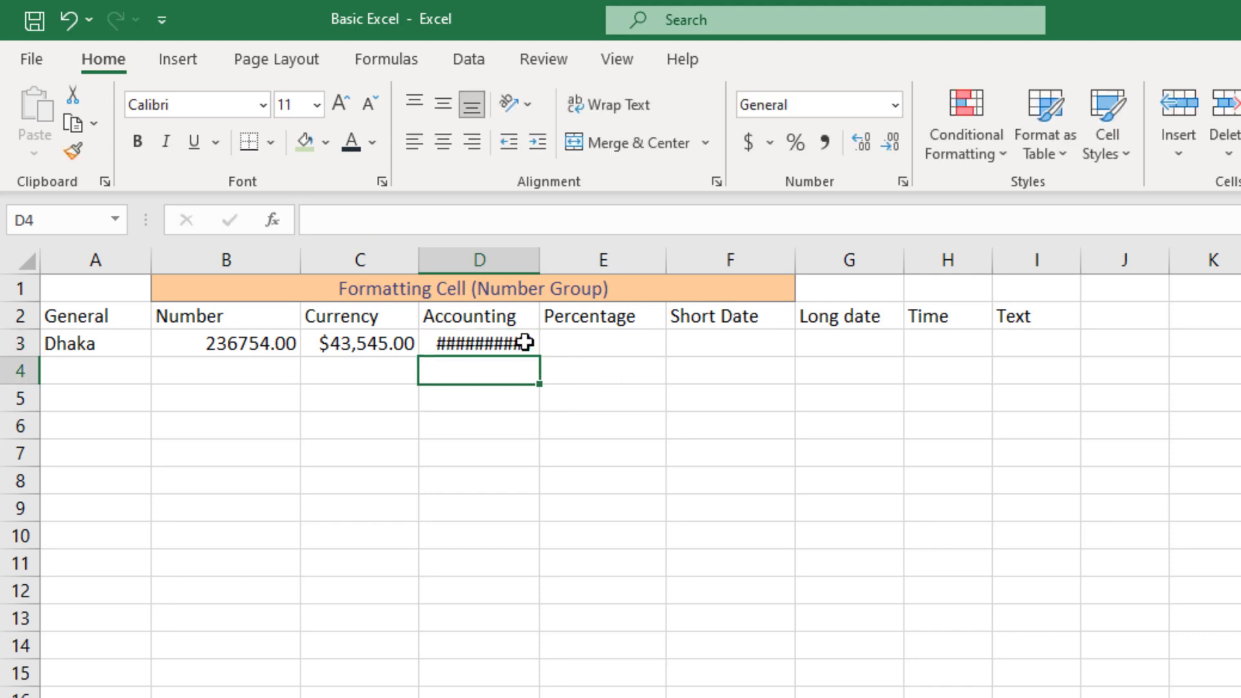
click(895, 106)
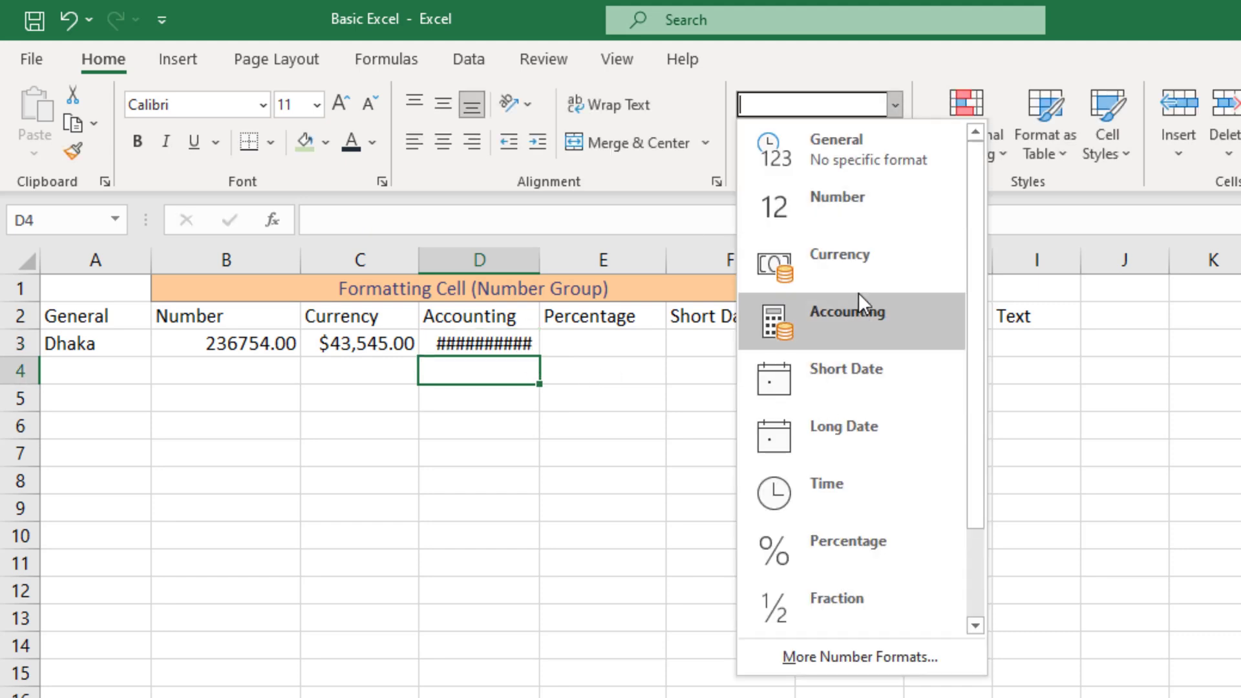
click(853, 314)
Change D3's value to 121.00 so it shows $ 121.00
key(Up)
text(121.00)
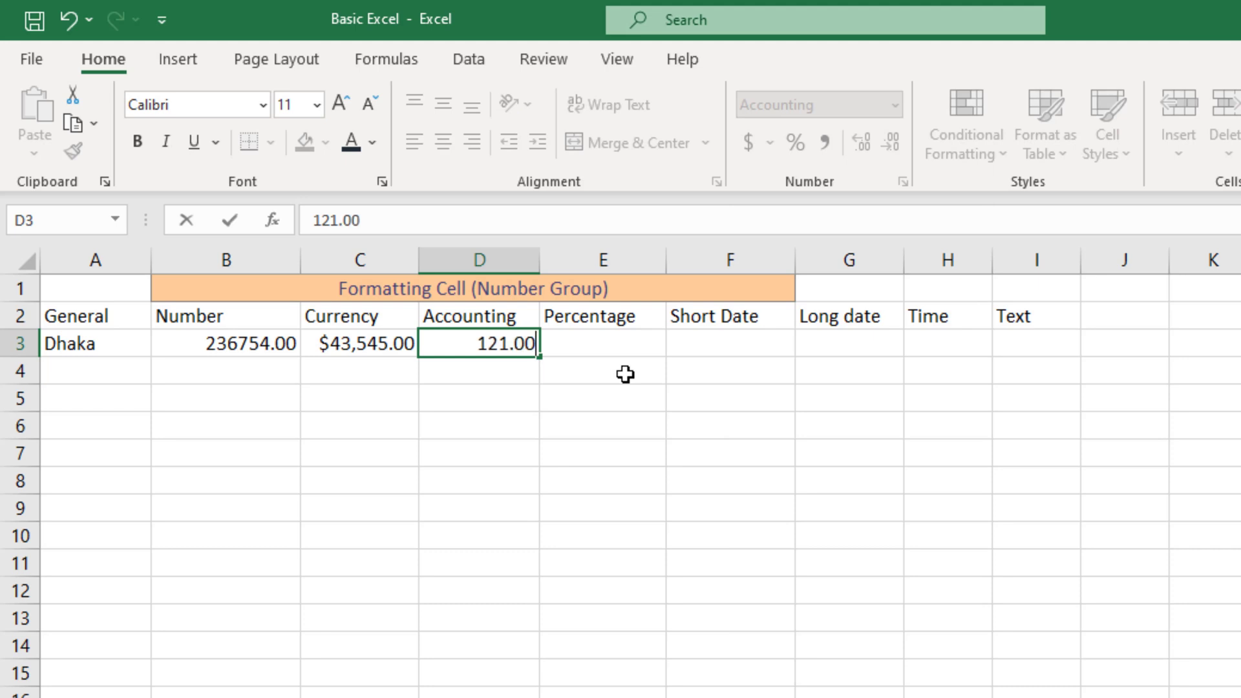
key(Return)
click(521, 343)
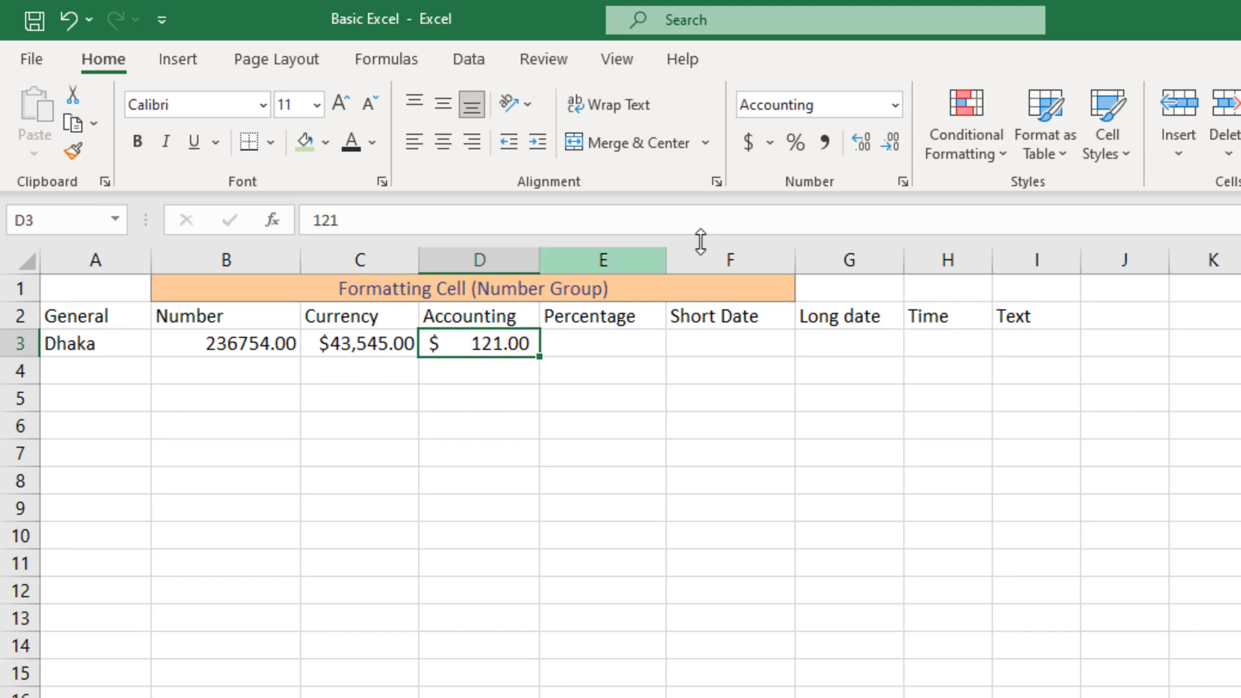
Show the currency symbol list for D3's Accounting Number Format
click(771, 143)
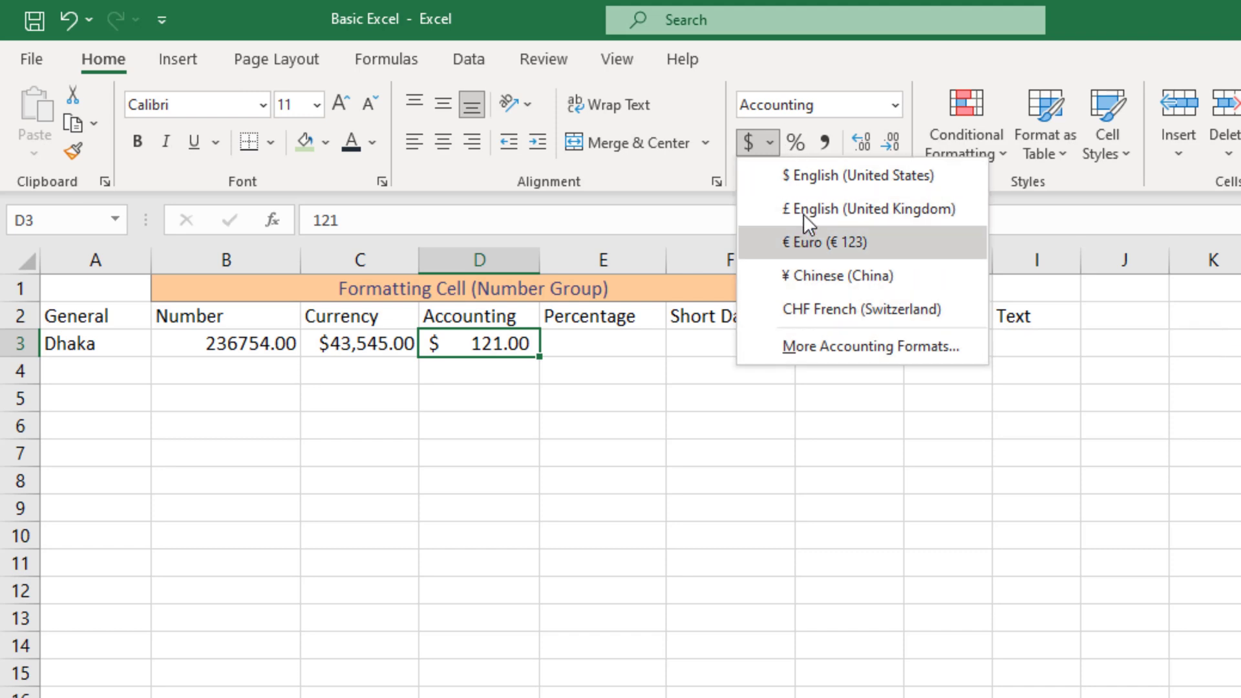
Try Percent Style and Comma Style on D3, then restore dollar Accounting format
click(825, 125)
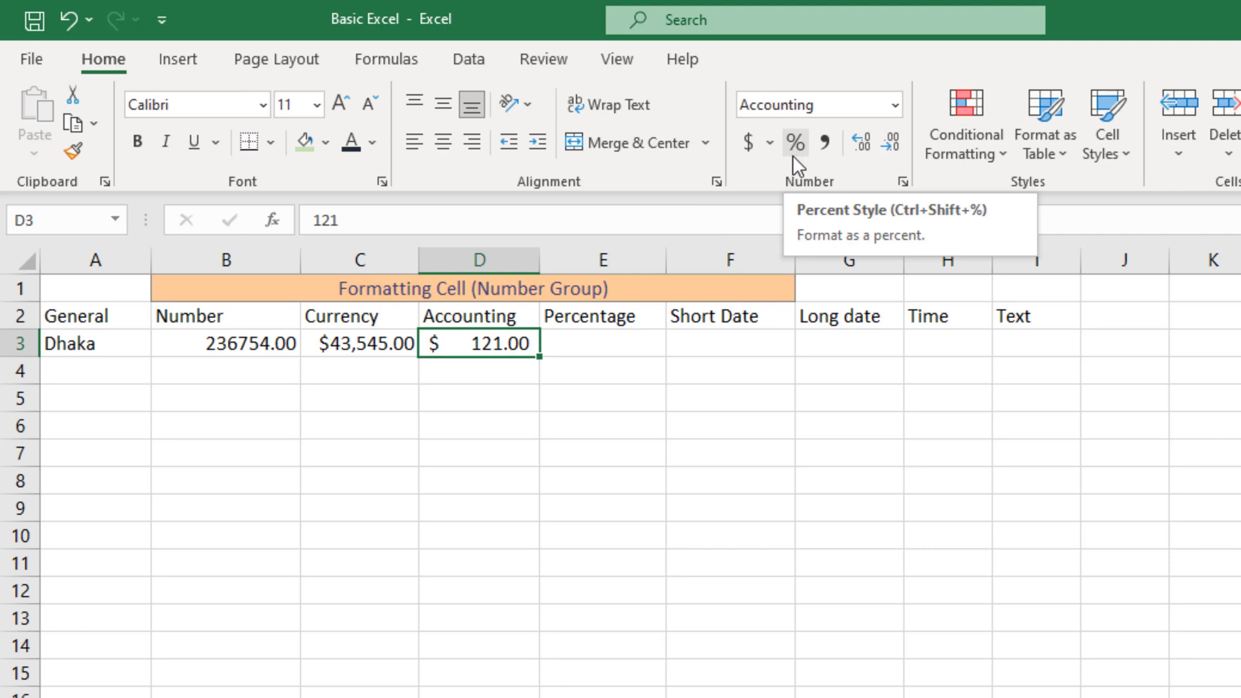
click(797, 145)
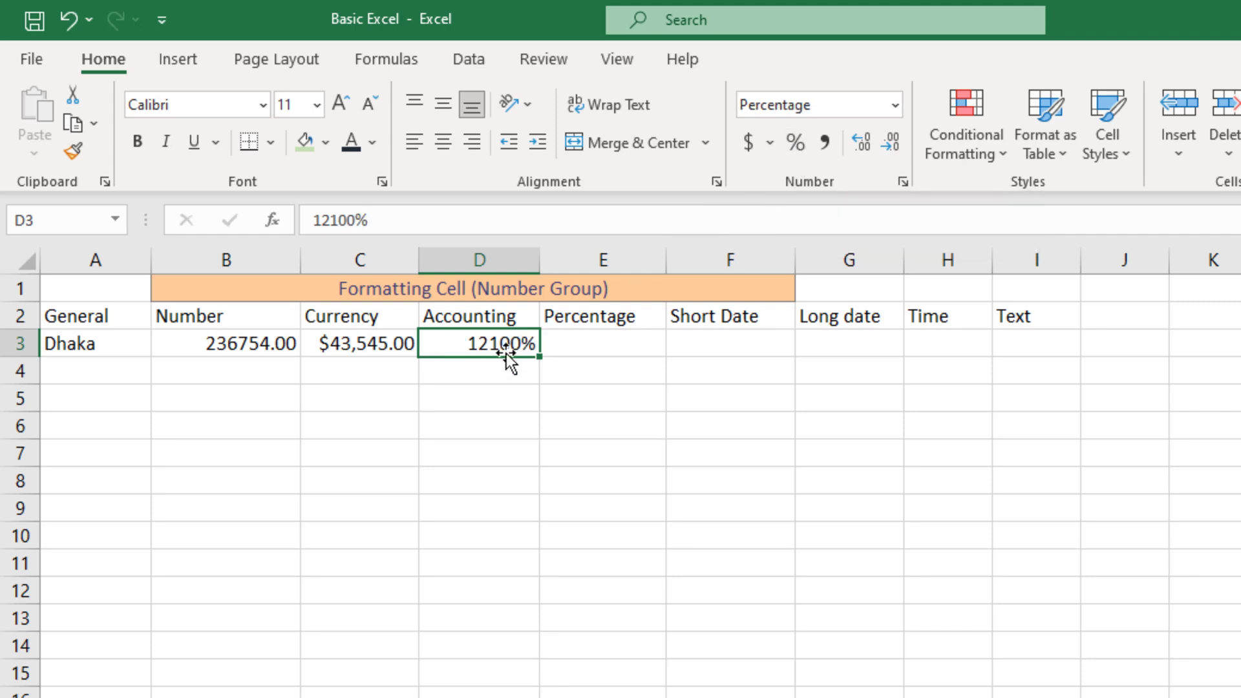
click(747, 144)
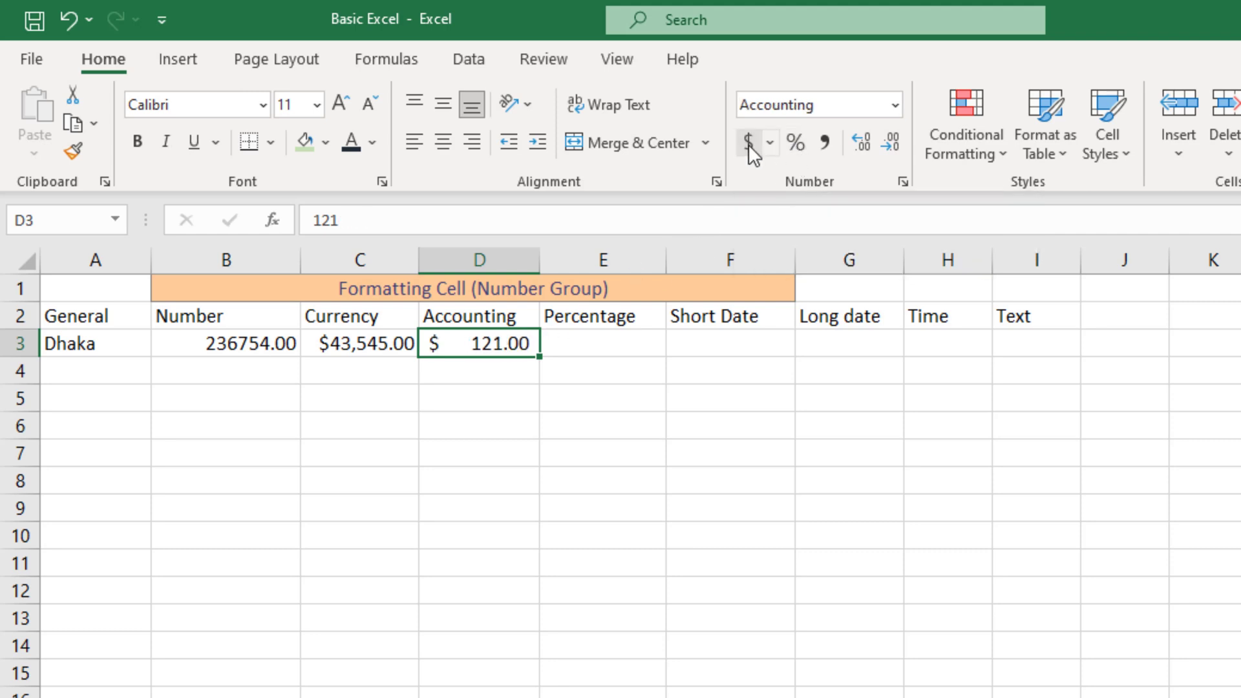
click(826, 142)
drag(495, 426, 496, 398)
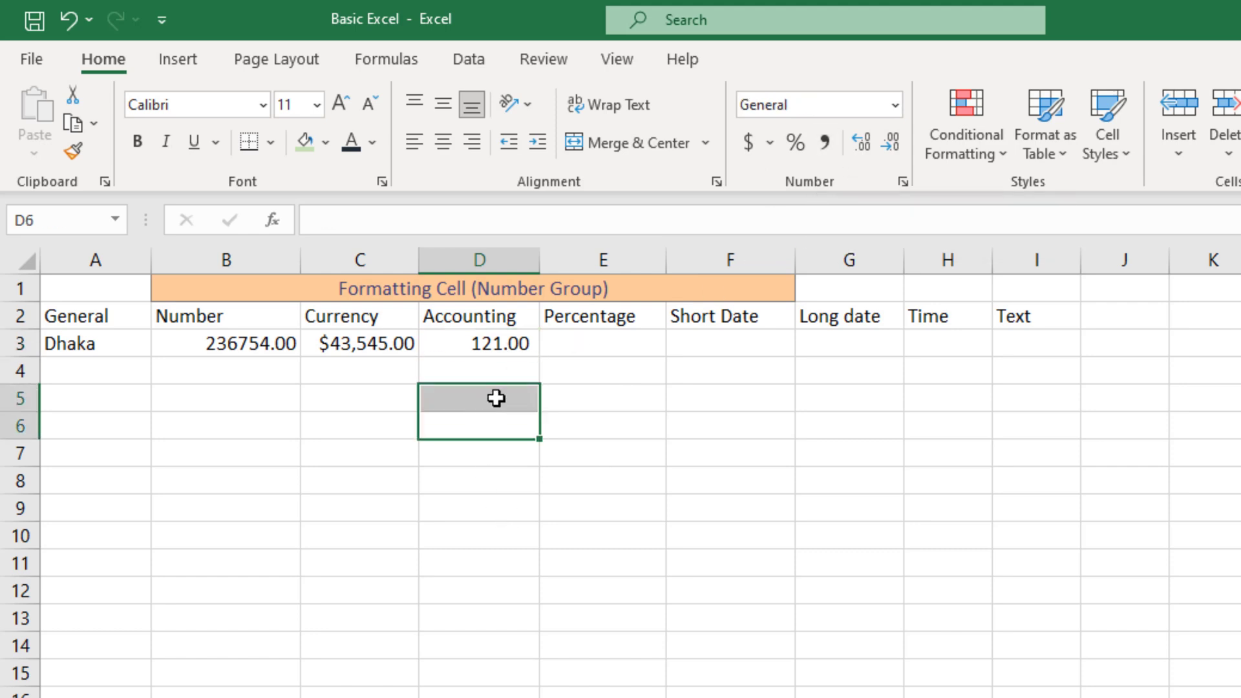
click(498, 363)
click(499, 349)
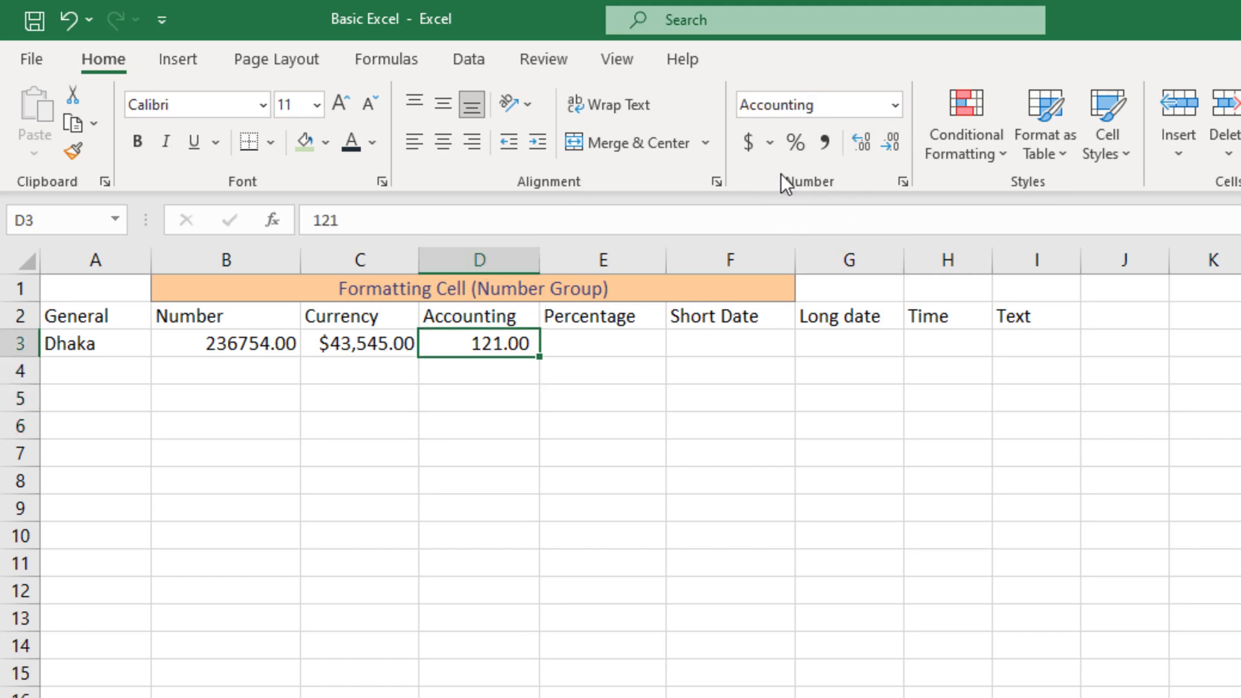
click(749, 142)
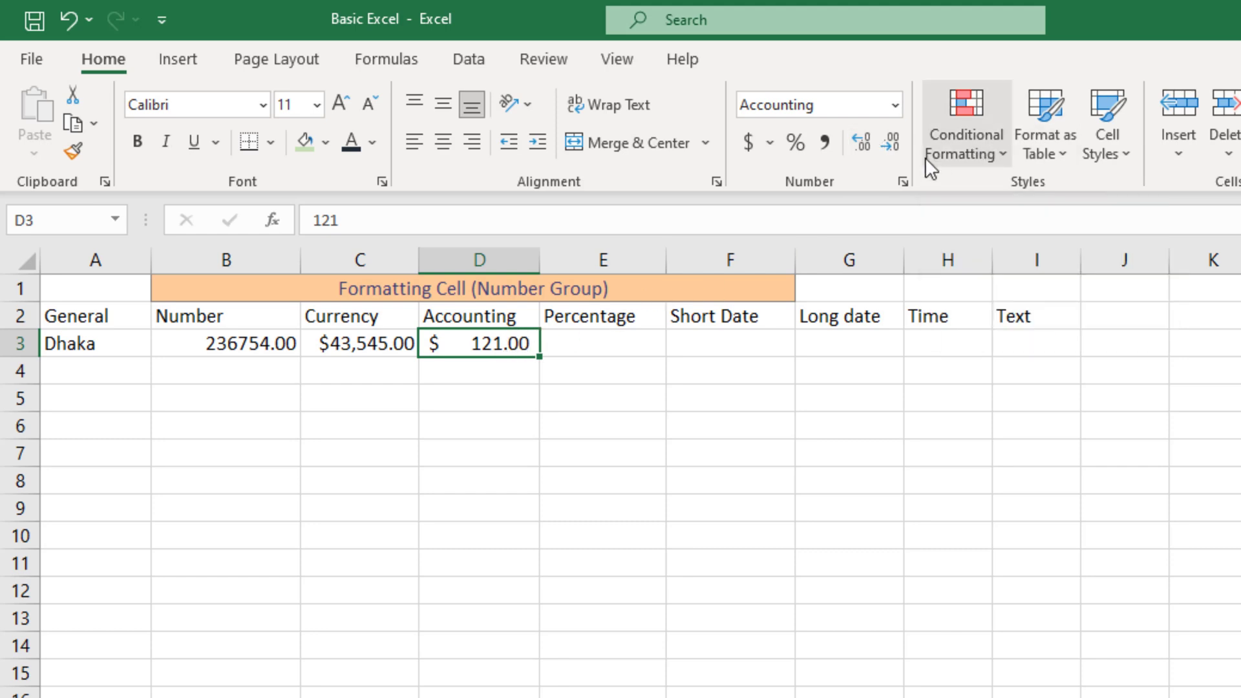
Remove both decimal places from D3, then add them back to two decimals
click(893, 137)
click(894, 137)
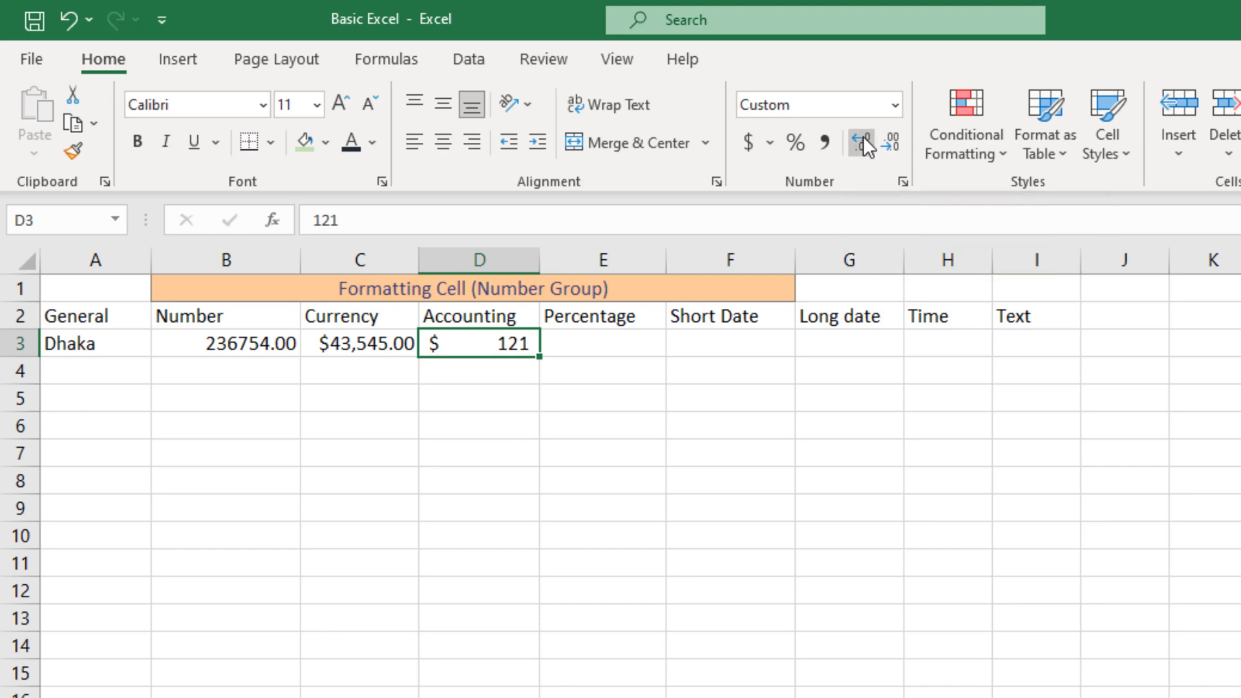
click(863, 136)
click(863, 136)
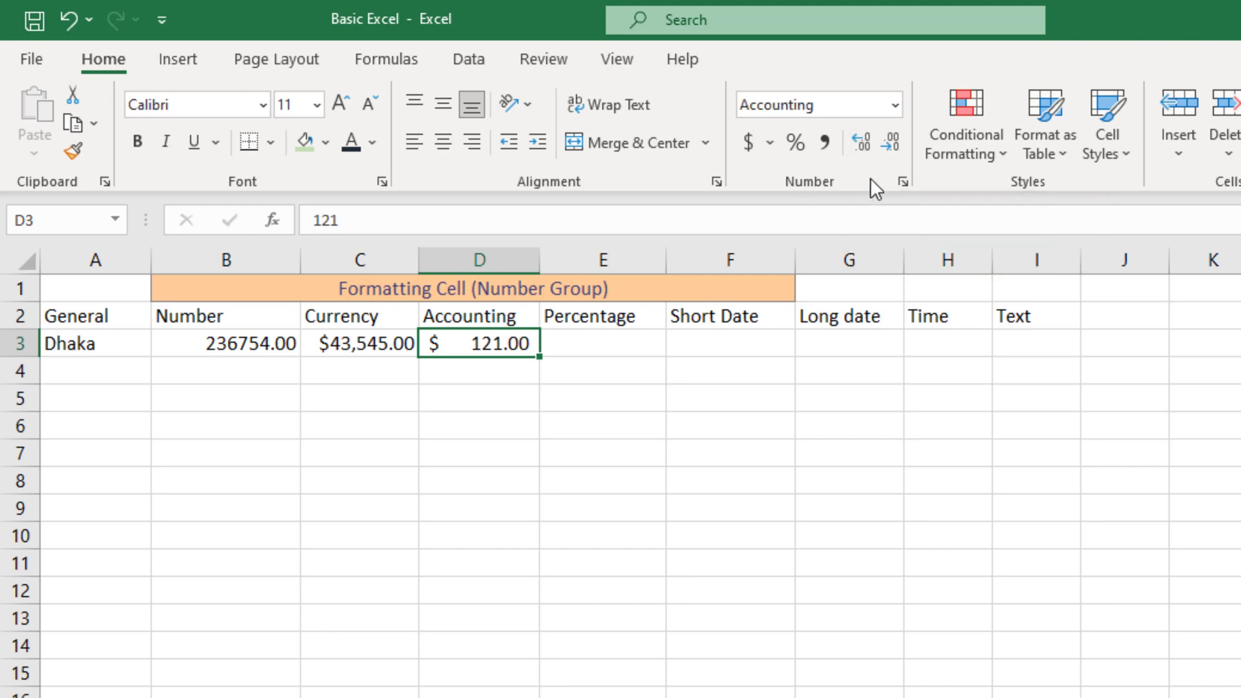
click(608, 343)
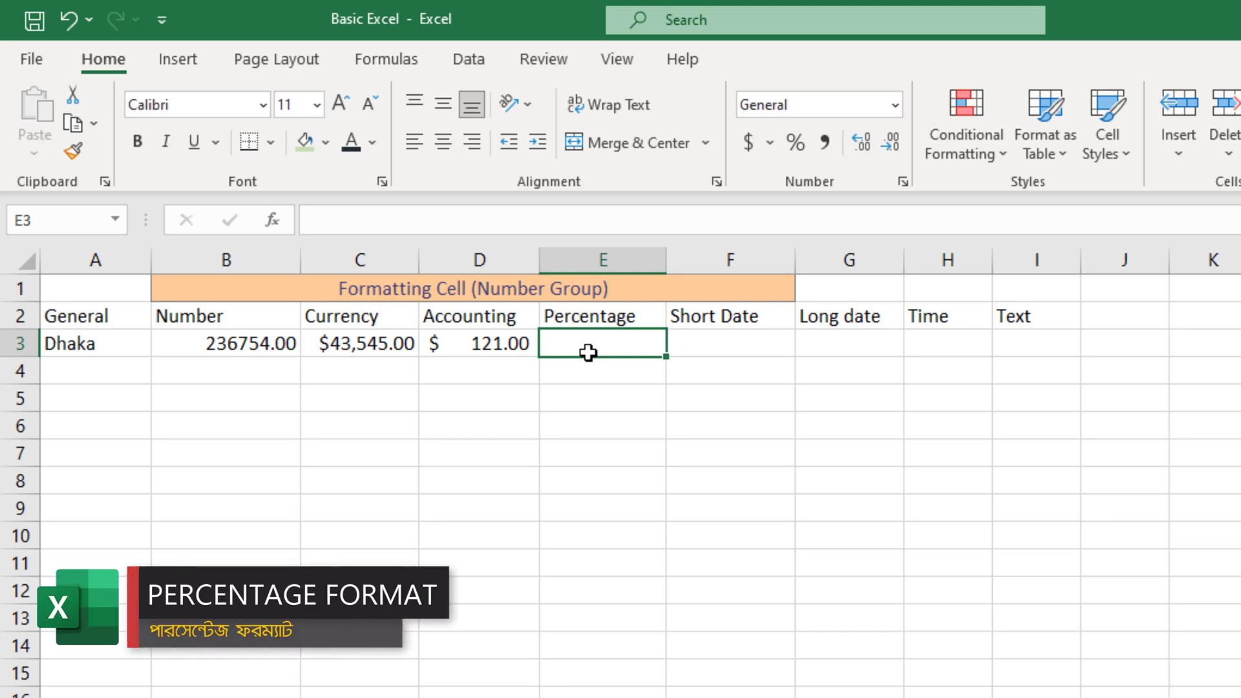
Enter 23 in E3 and apply Percentage format, displaying 2300.00%
text(23)
key(Return)
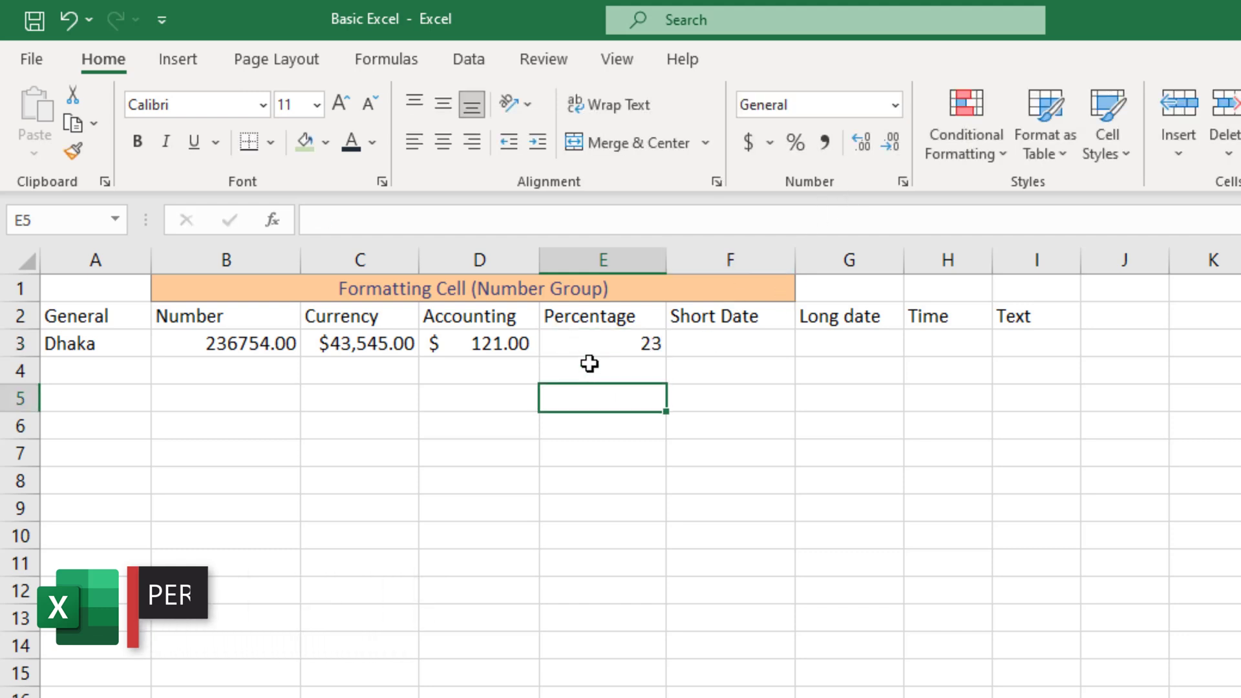
click(590, 347)
click(896, 107)
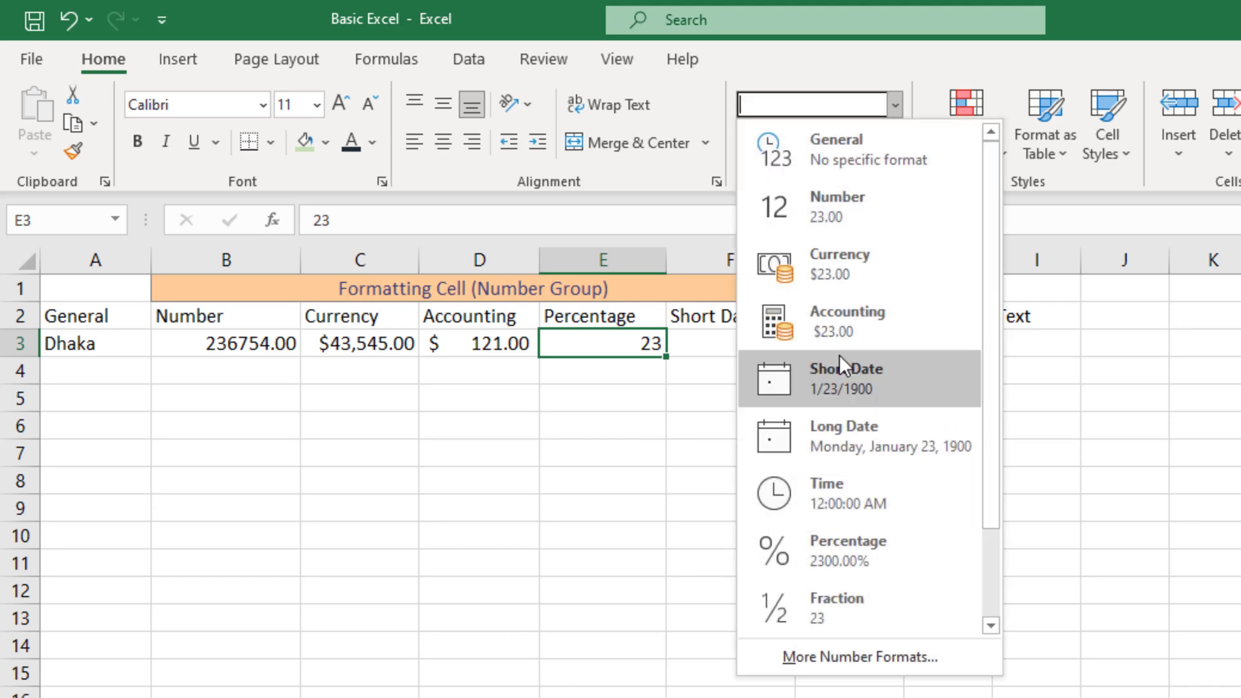
click(831, 564)
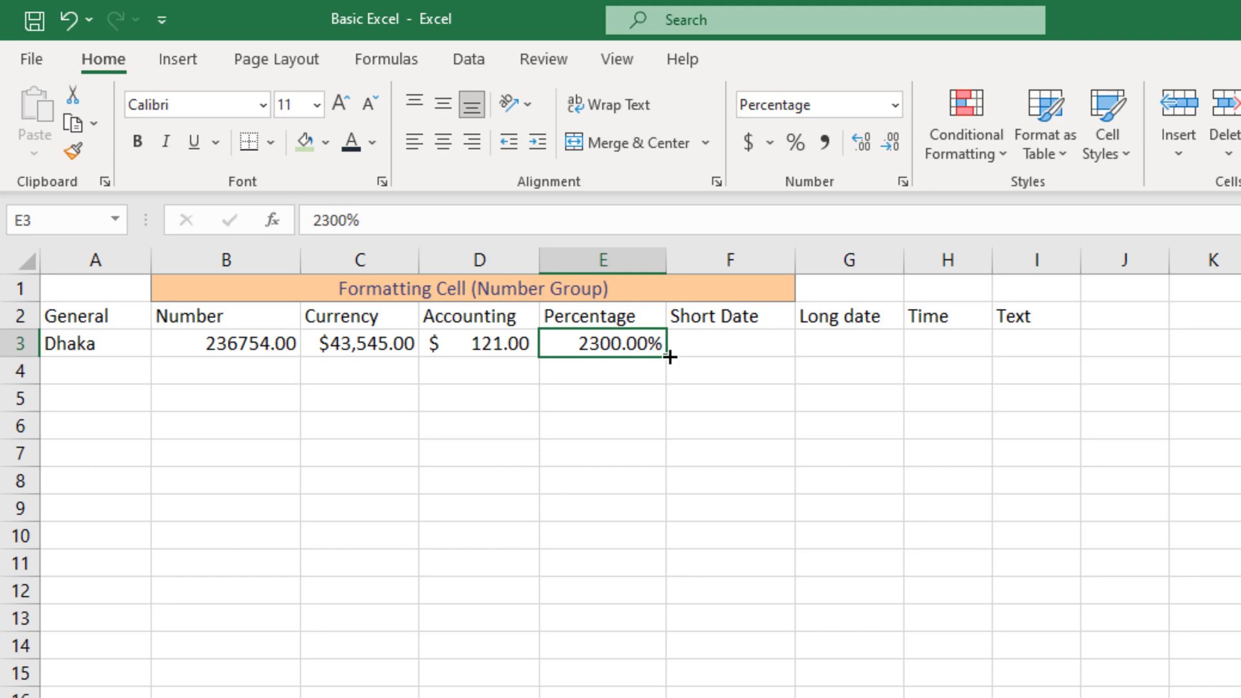
Enter the date 12/10/2023 in F3 under Short Date
click(729, 333)
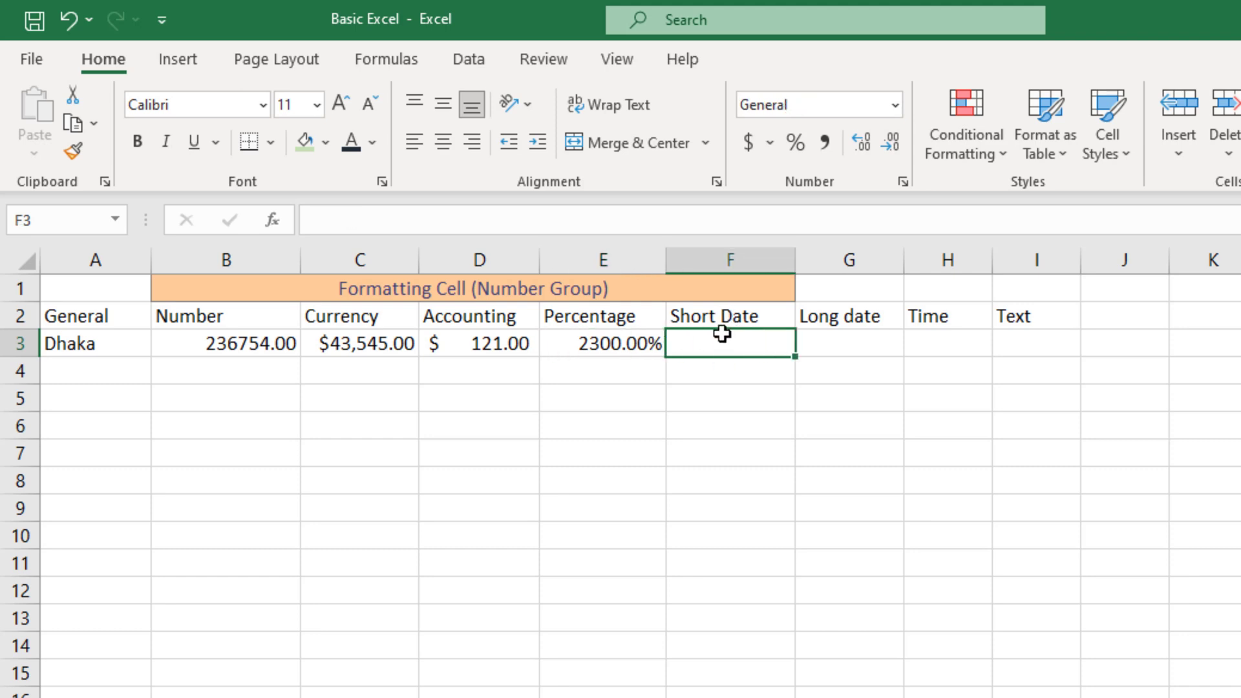
text(12)
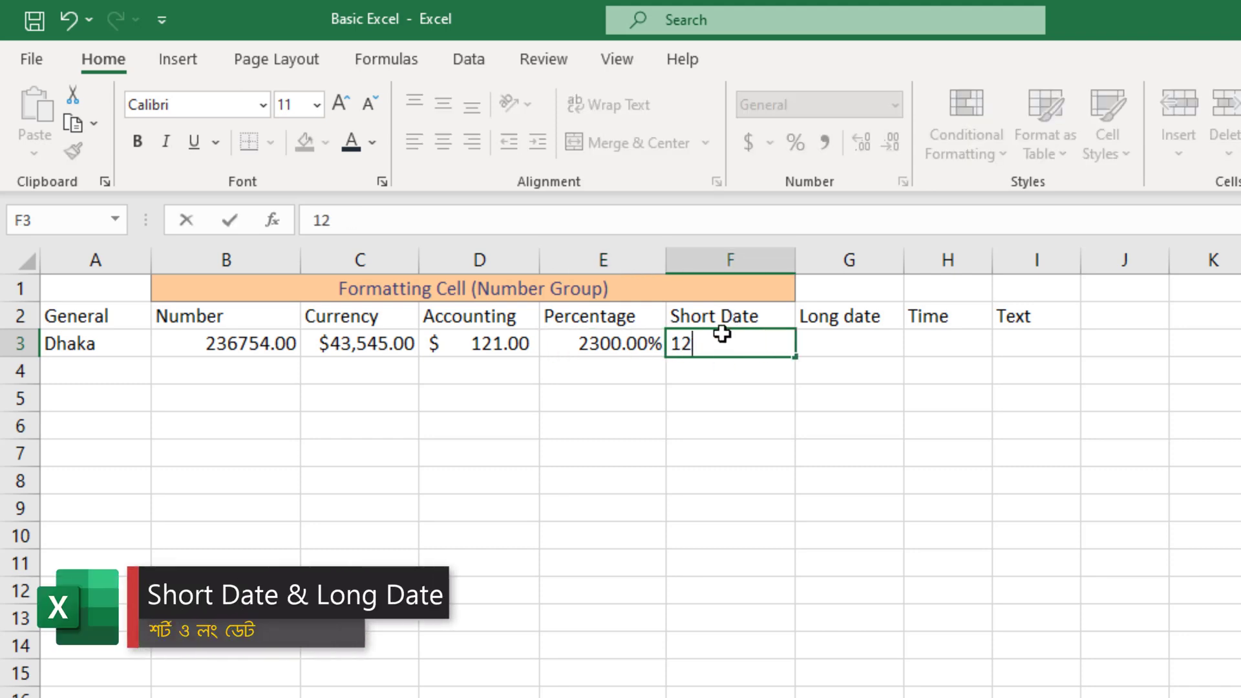
text(/1)
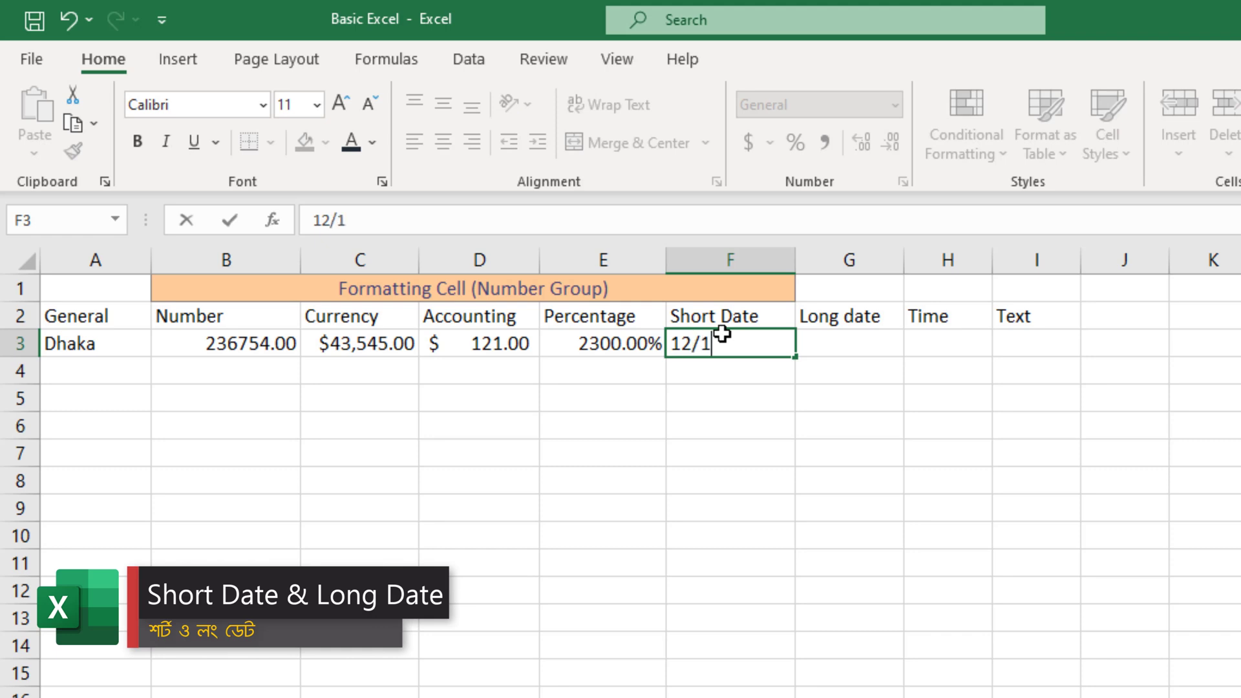
text(0/2023)
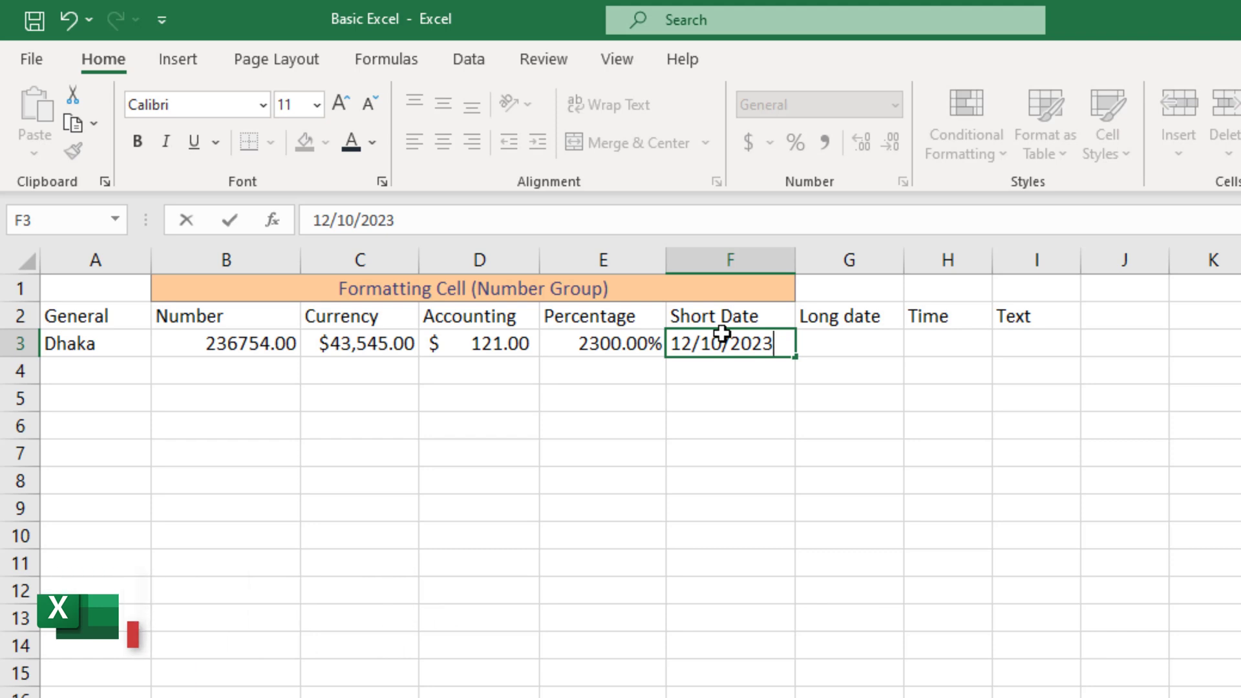
key(Return)
click(754, 341)
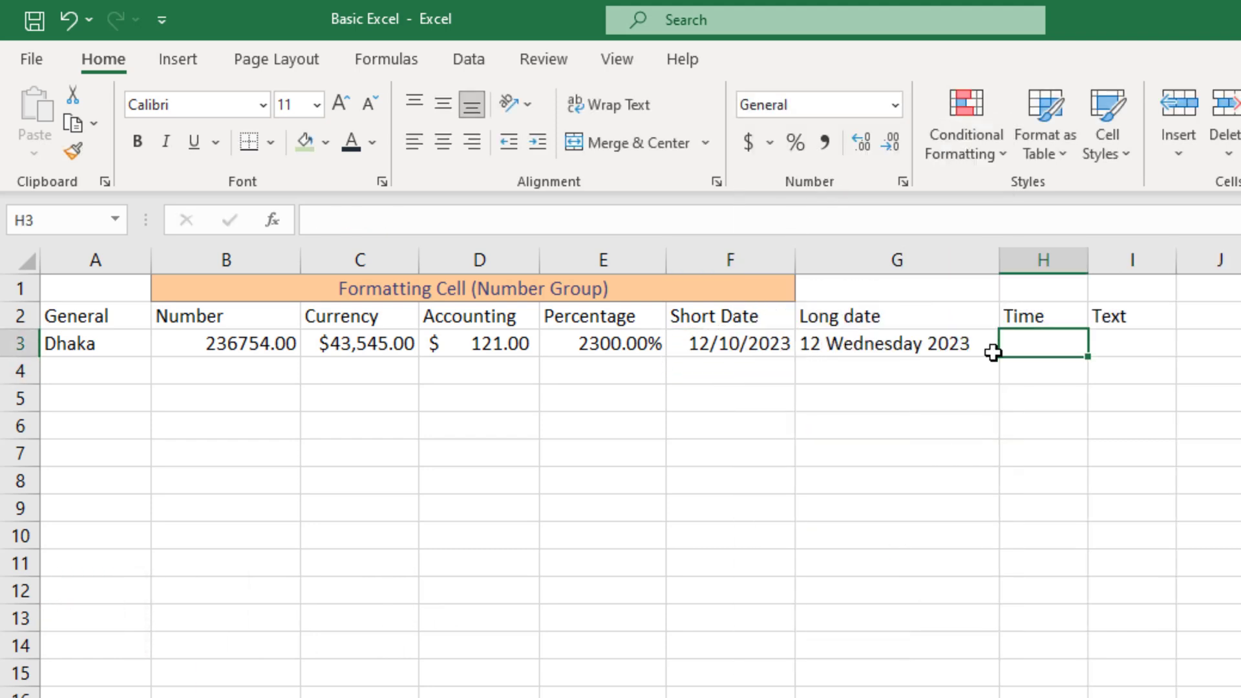
Enter 12.00 in H3 and apply the Time format
text(12)
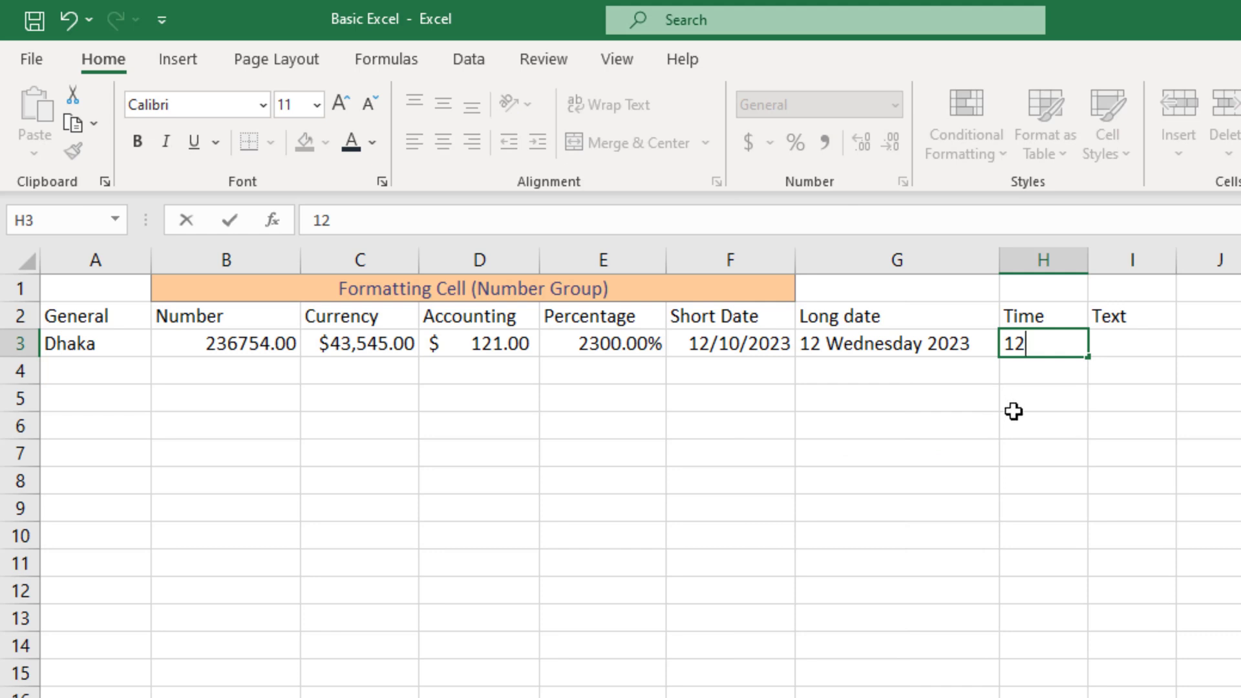
text(.00)
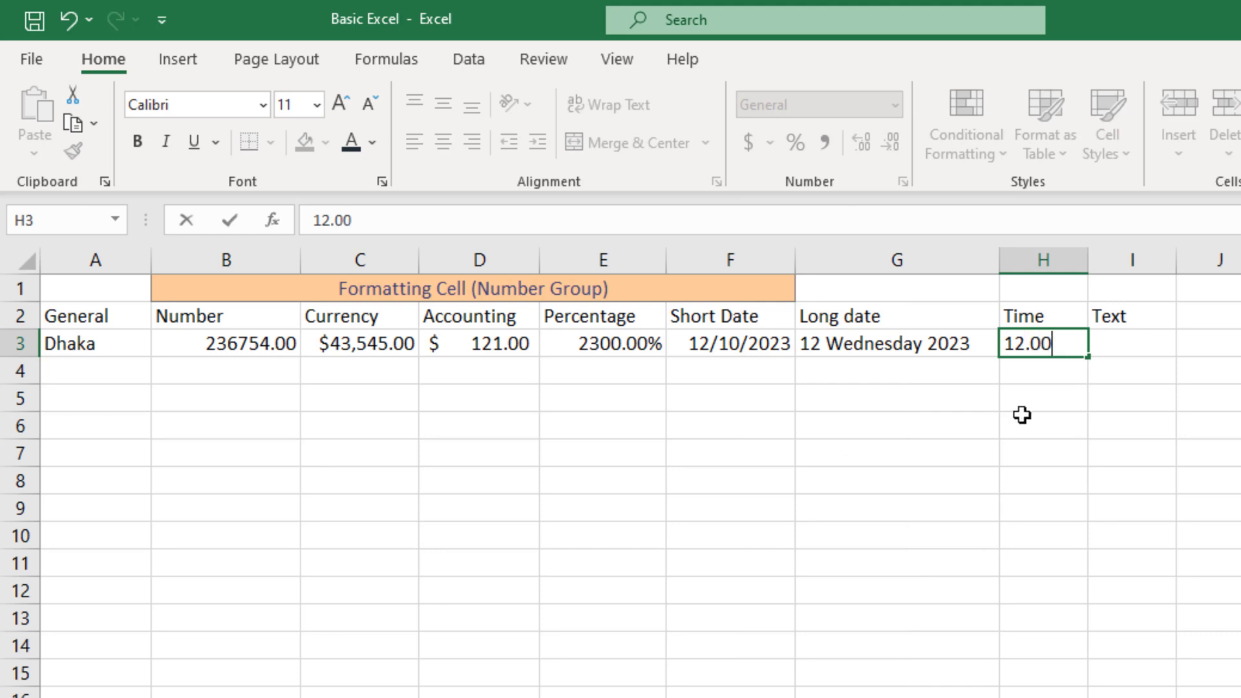
click(964, 451)
click(1055, 334)
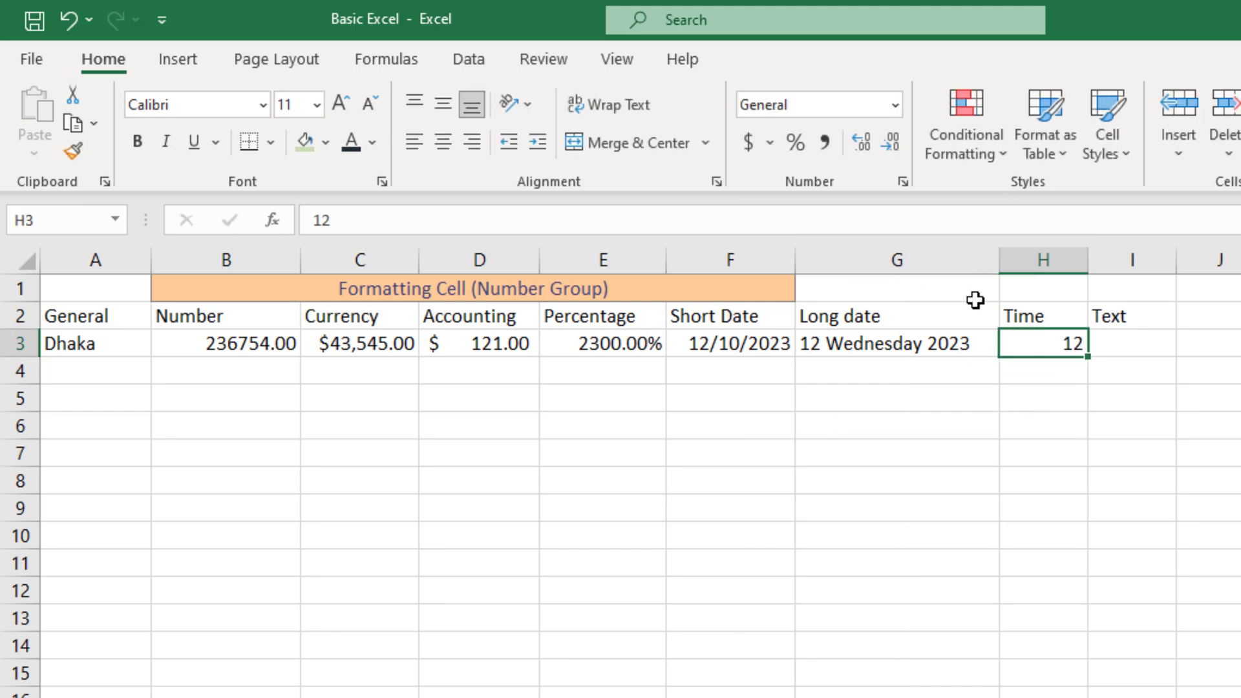
click(894, 104)
click(853, 493)
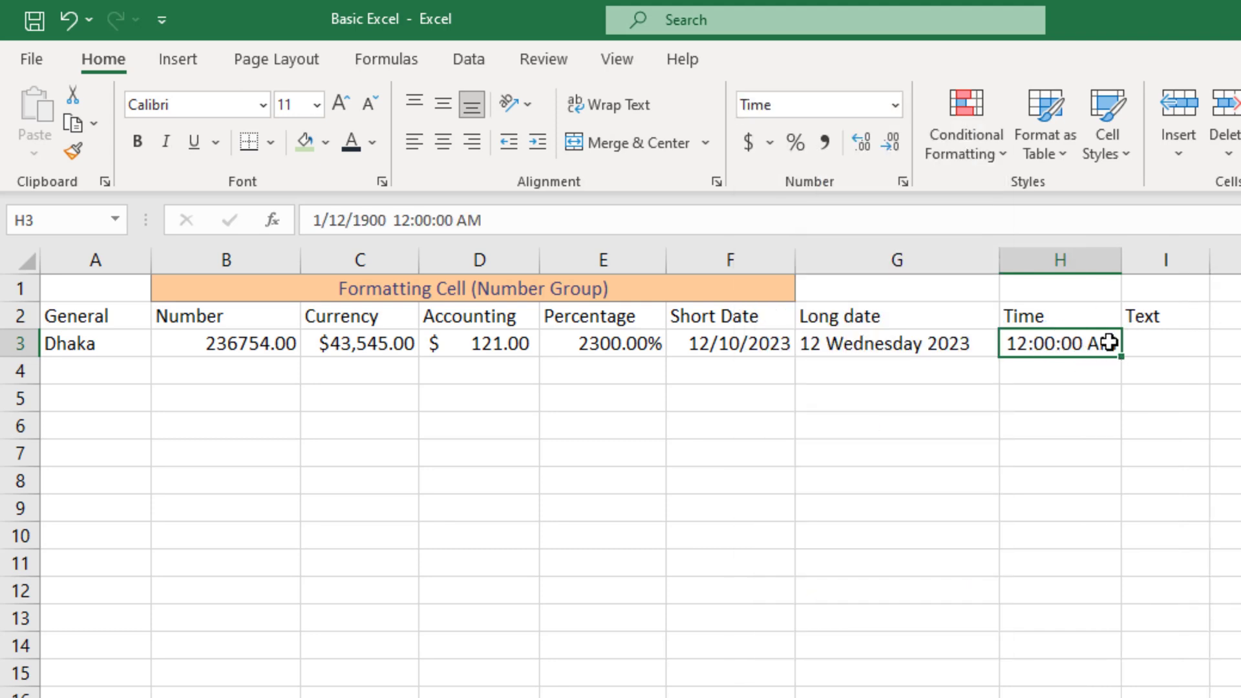
Change H3's AM to pm so it reads 12:00:00 PM
double_click(1115, 343)
key(BackSpace)
key(BackSpace)
key(BackSpace)
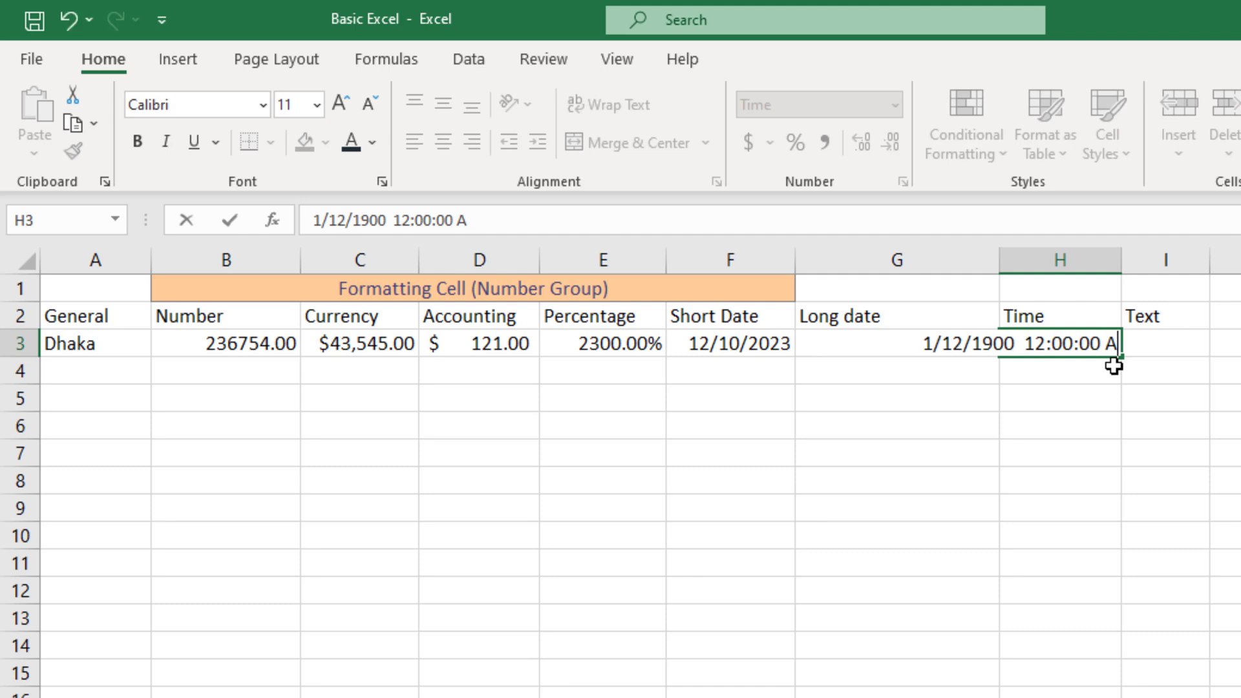
text(pm)
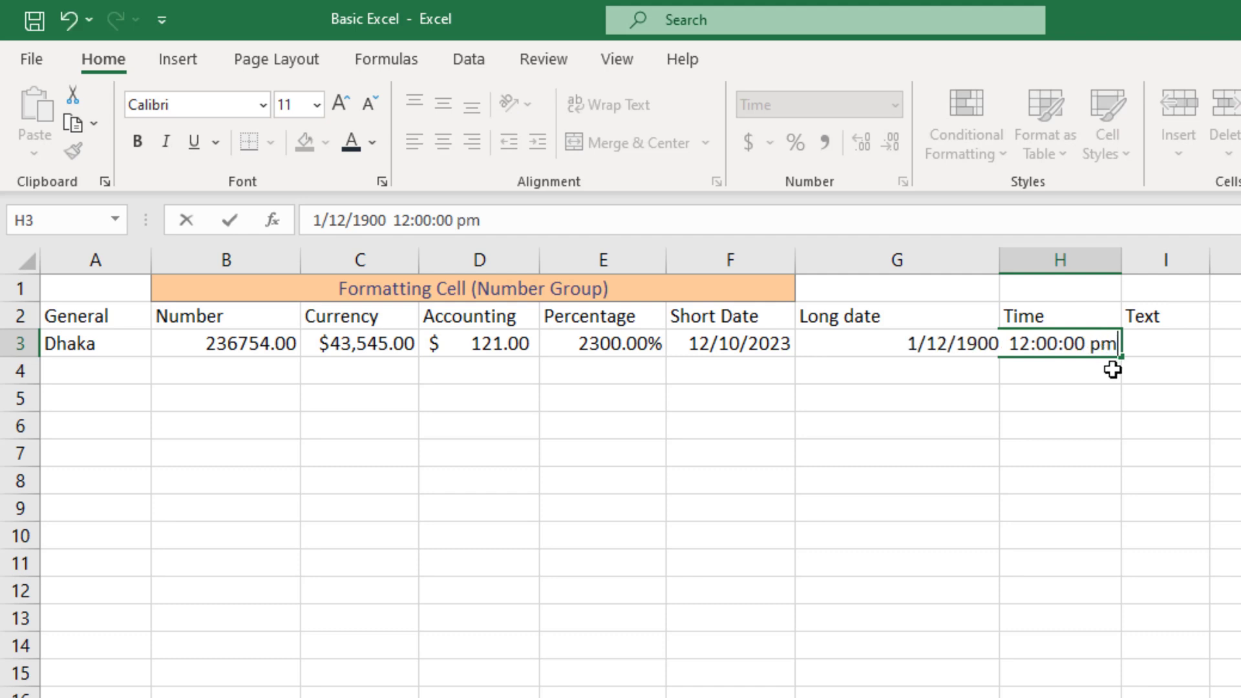
key(Return)
click(1154, 343)
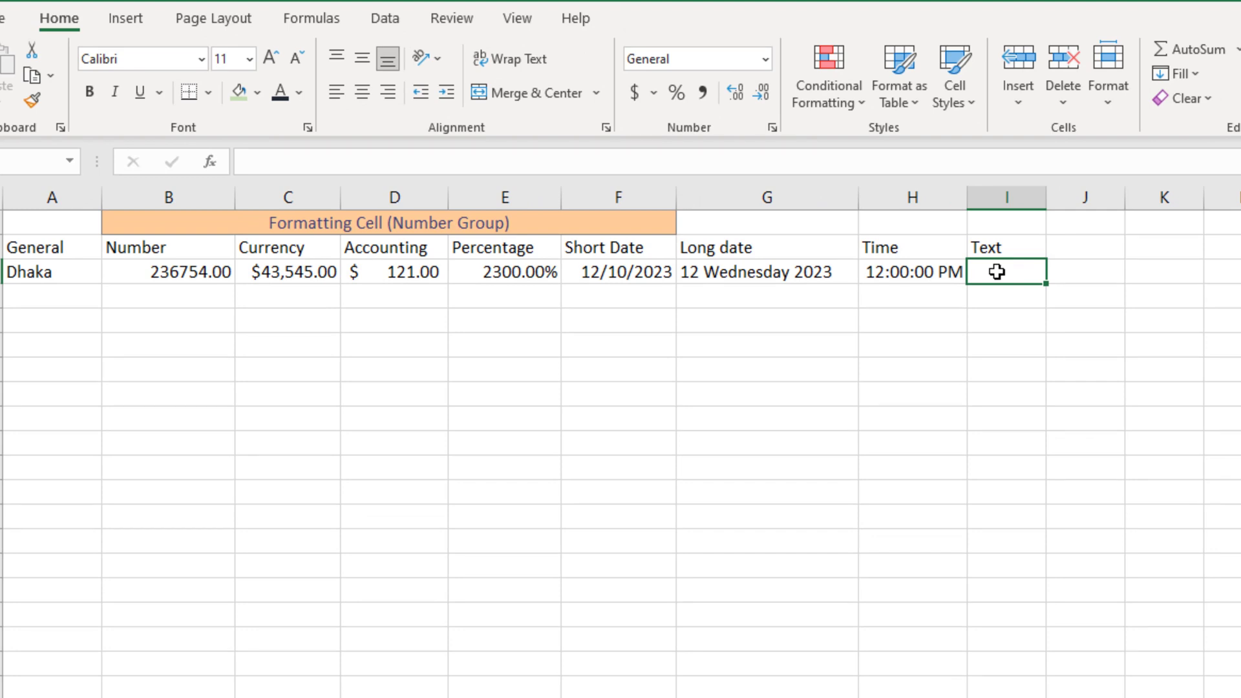
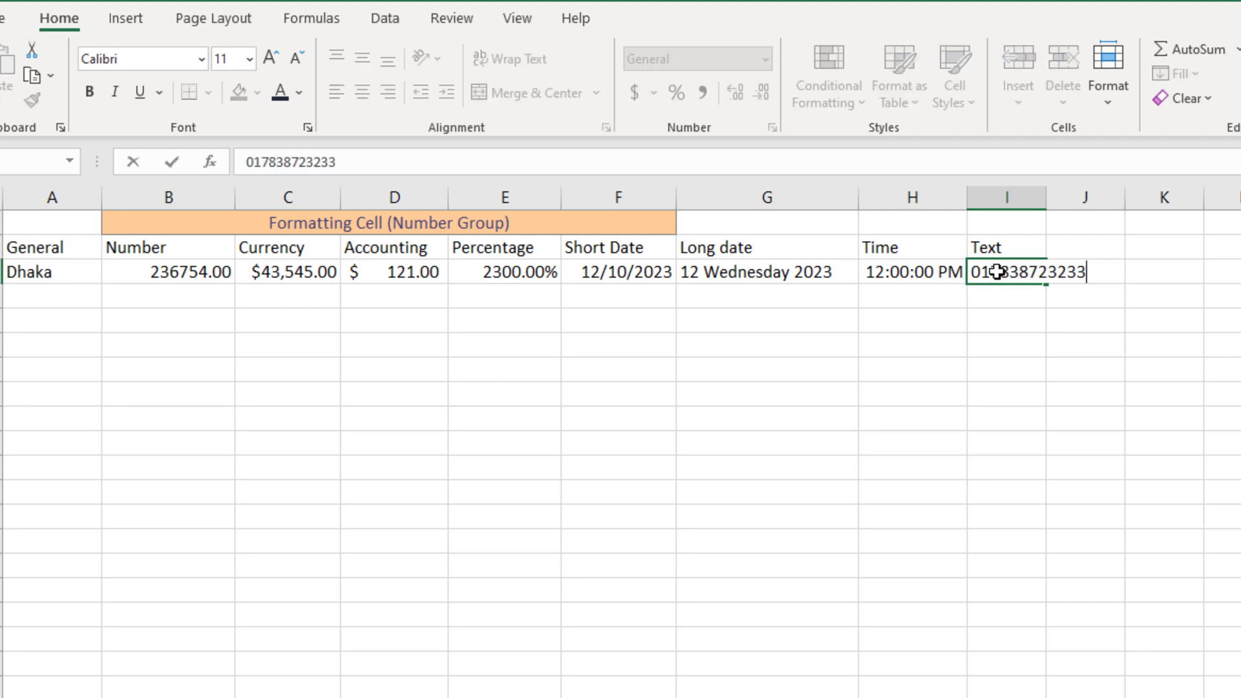
Enter the phone number in I3 and apply the Text number format to it
click(992, 338)
click(1012, 277)
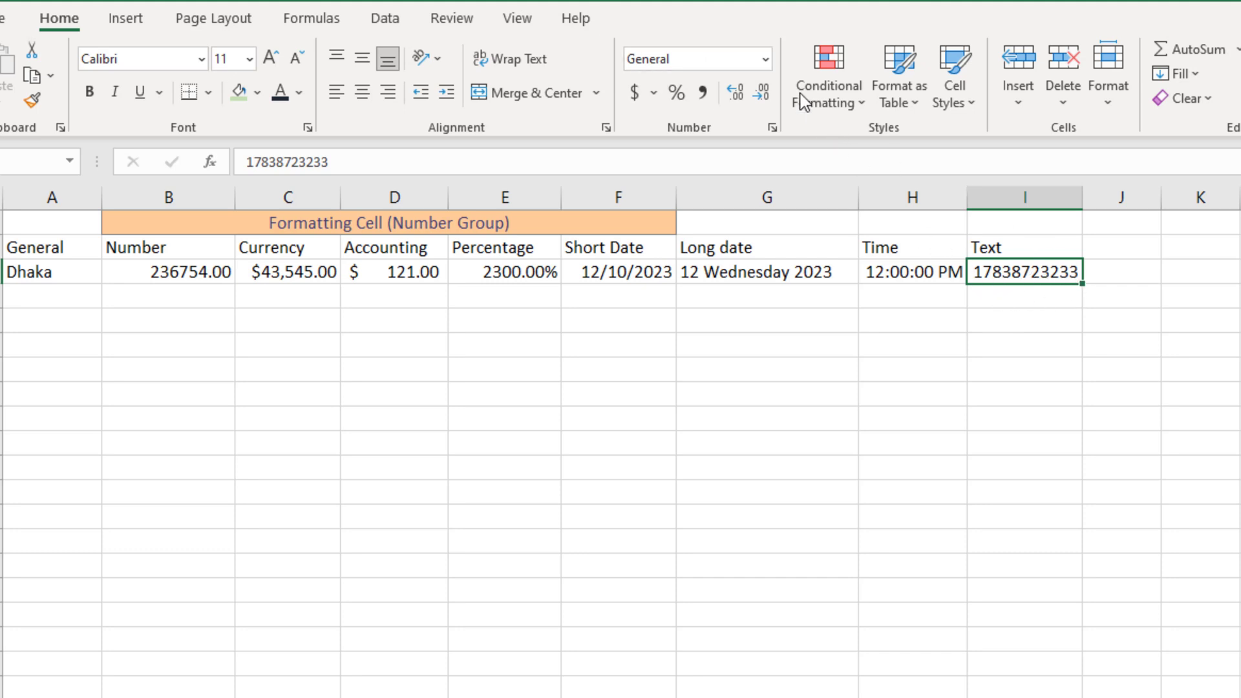
click(765, 59)
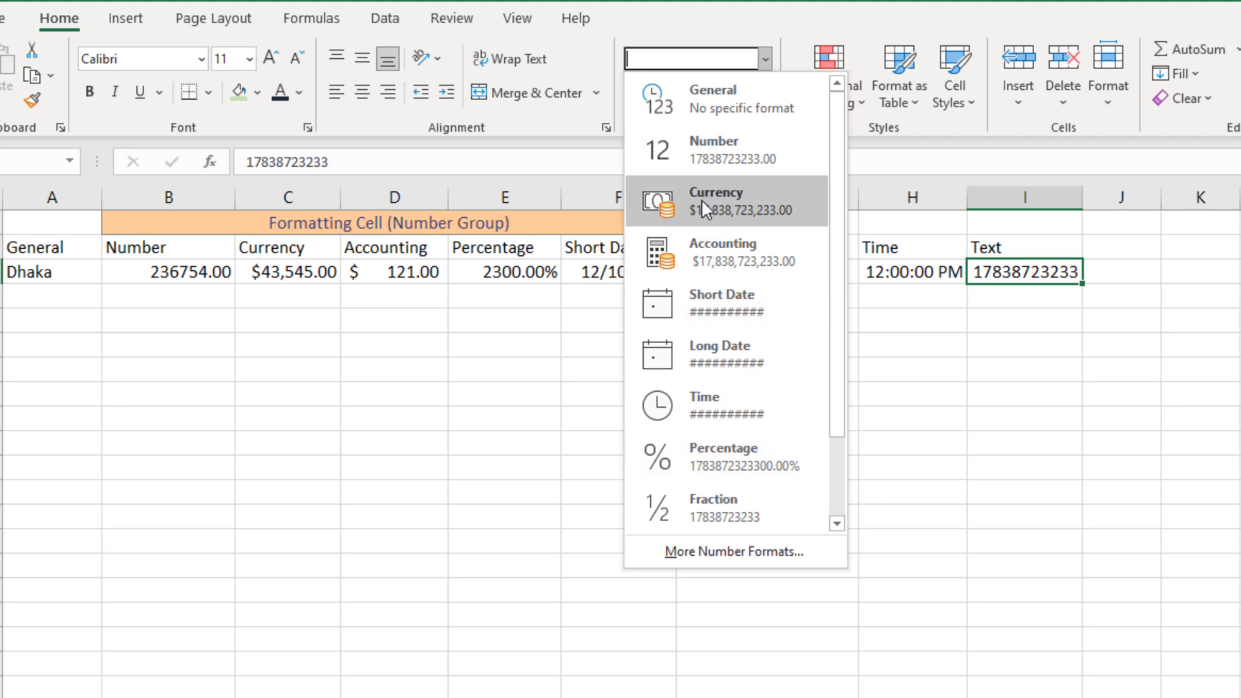
scroll(718, 388, down, 2)
click(720, 525)
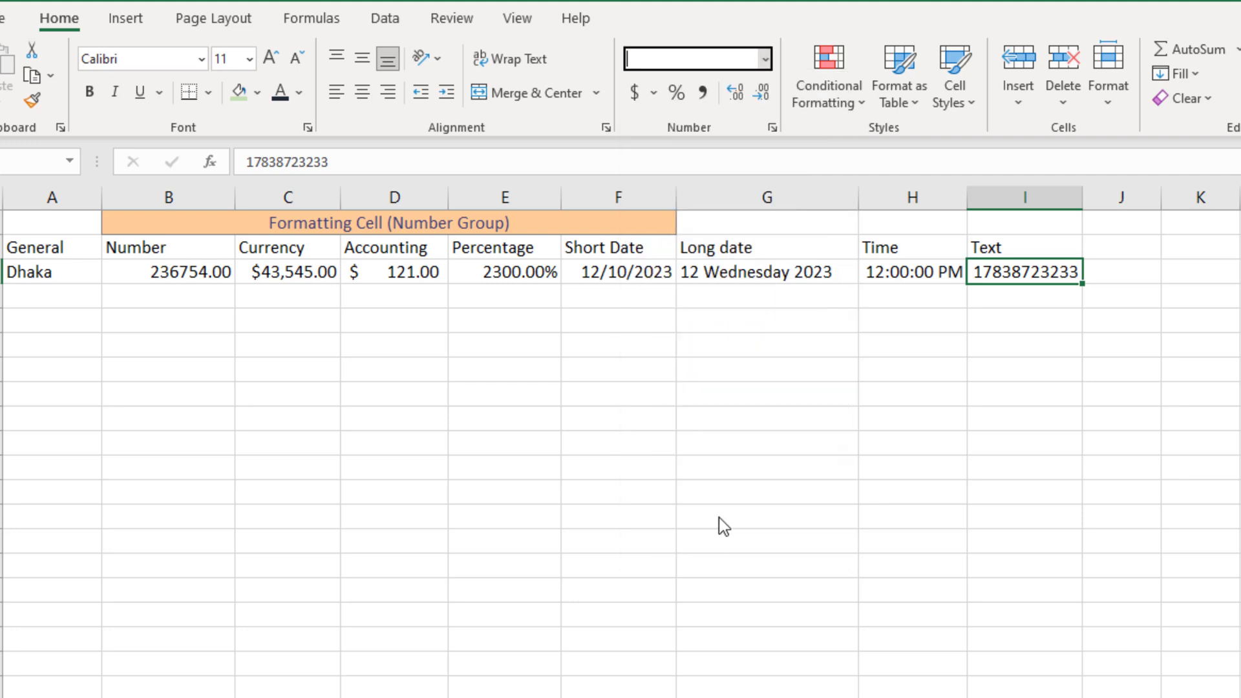
Restore the number's leading 0 in I3 and widen column I to show it fully
click(967, 270)
click(972, 271)
double_click(972, 272)
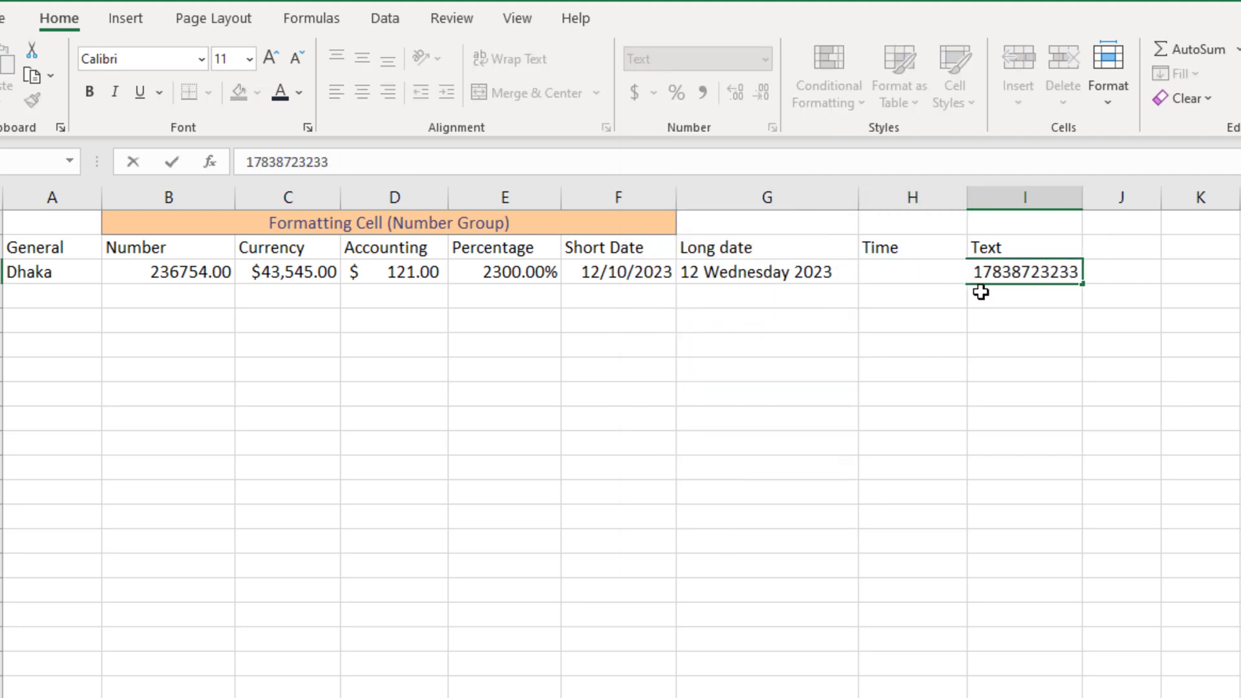
text(0)
key(Return)
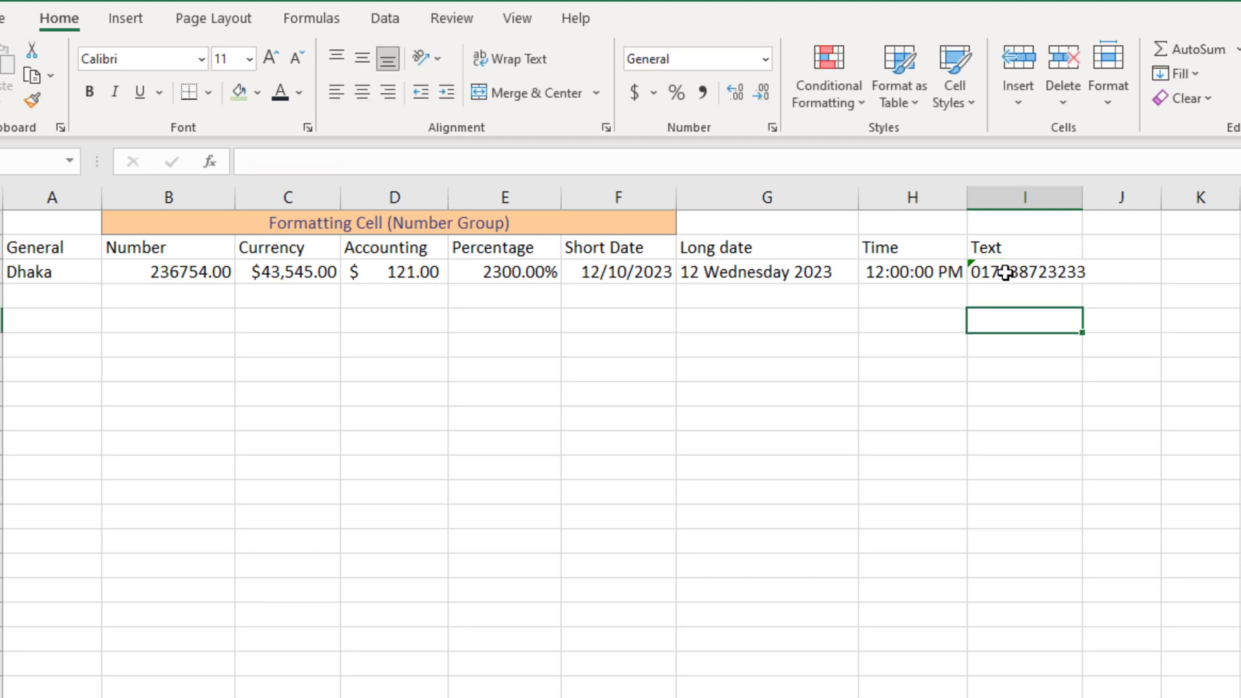
click(1005, 272)
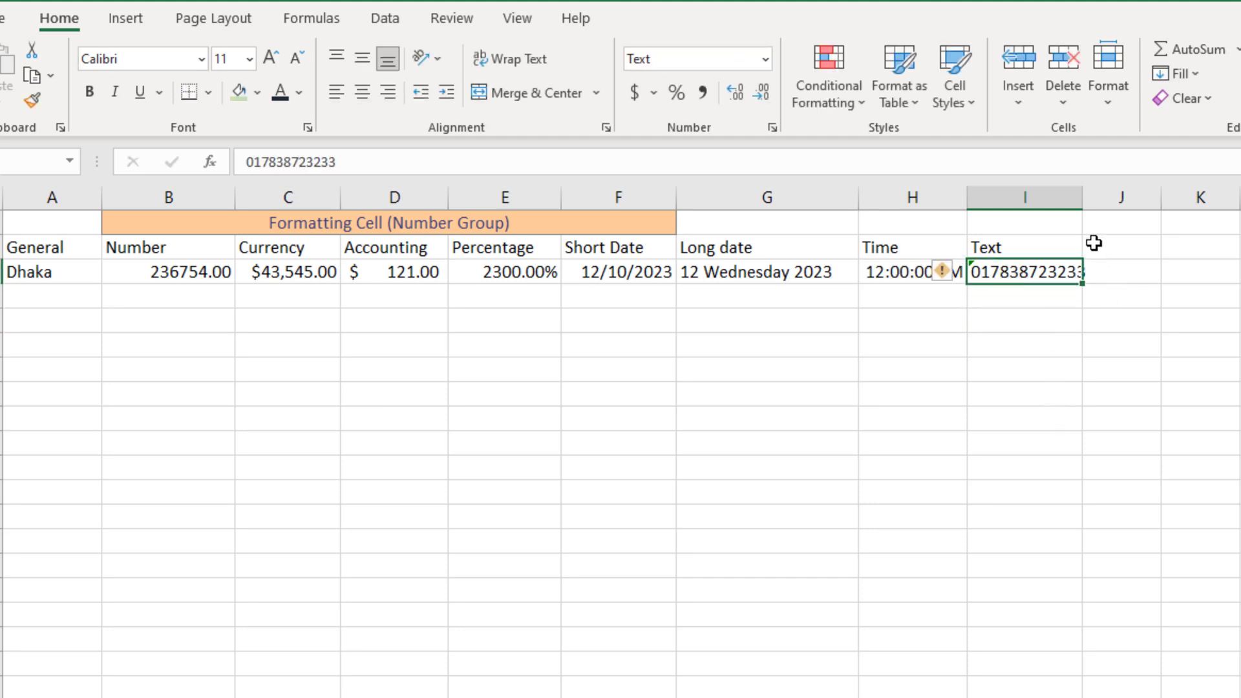
drag(1083, 197, 1118, 197)
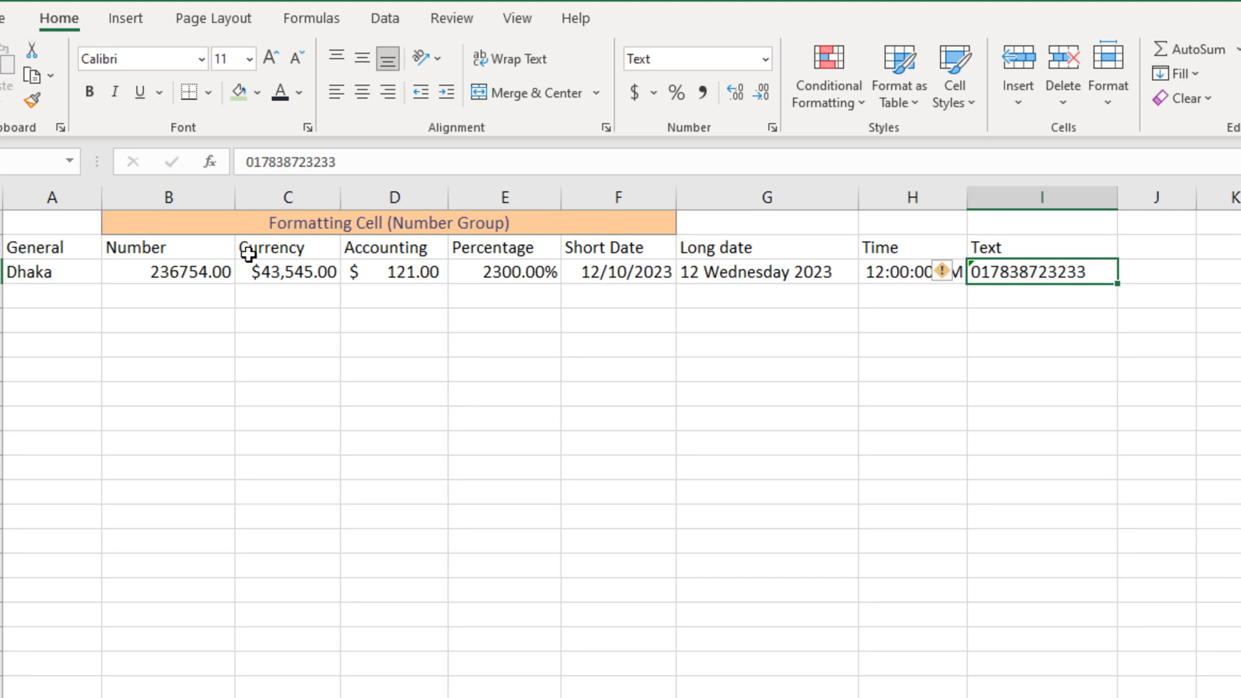
Enter 2323434 in G10 and format it as Currency, showing $2,323,434.00
click(816, 437)
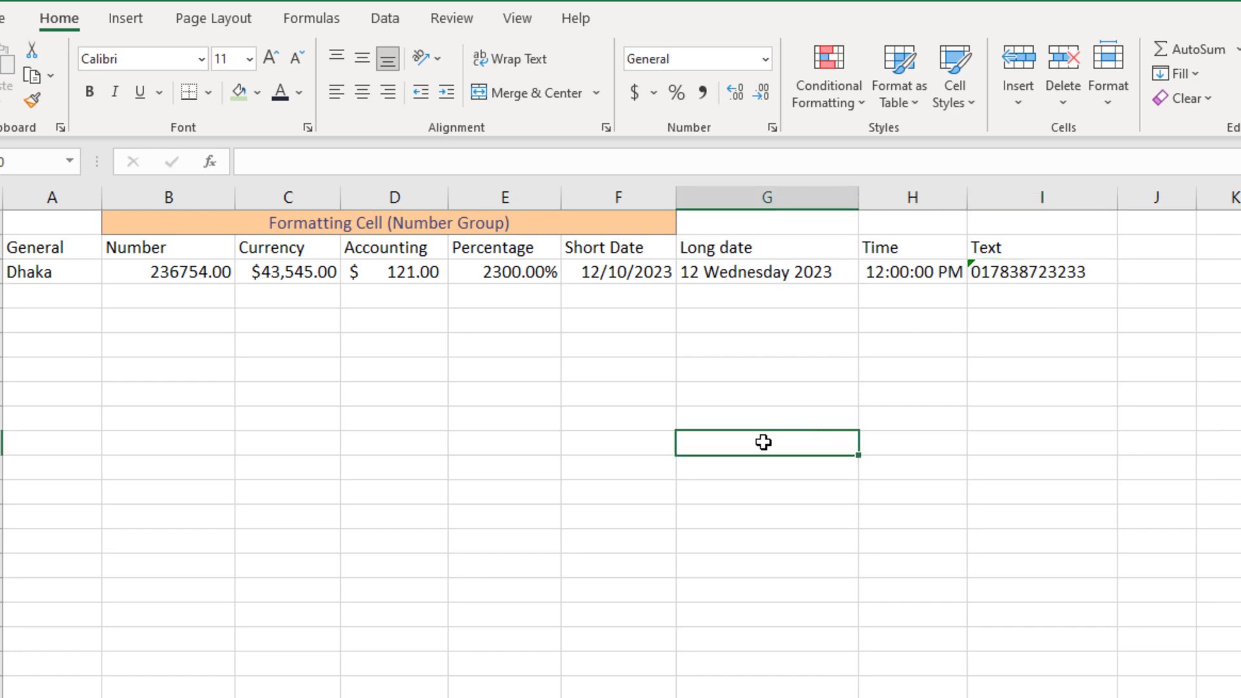
text(2323434)
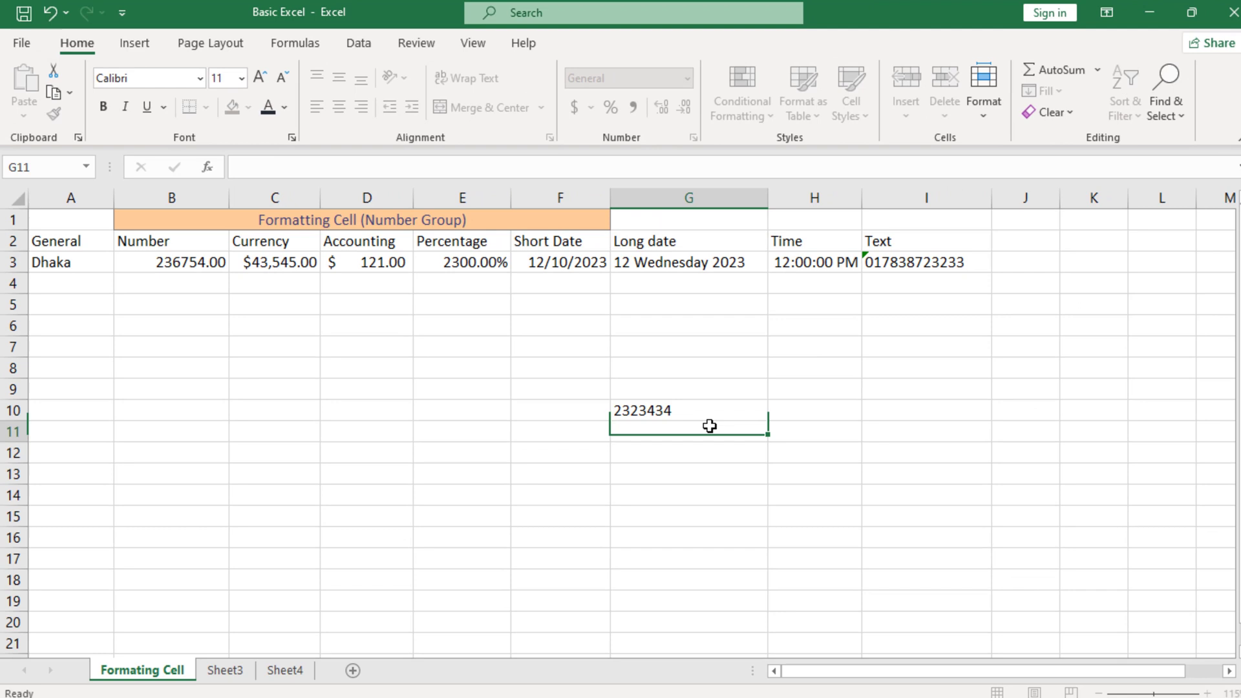
key(Return)
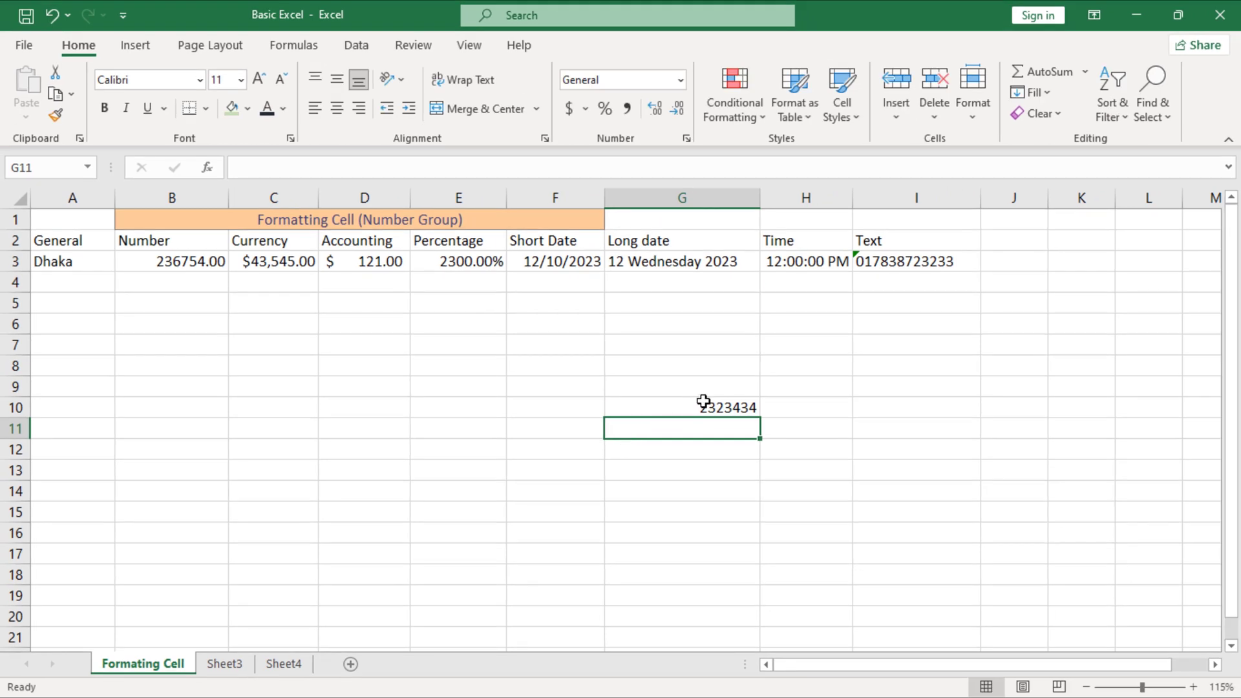
click(779, 436)
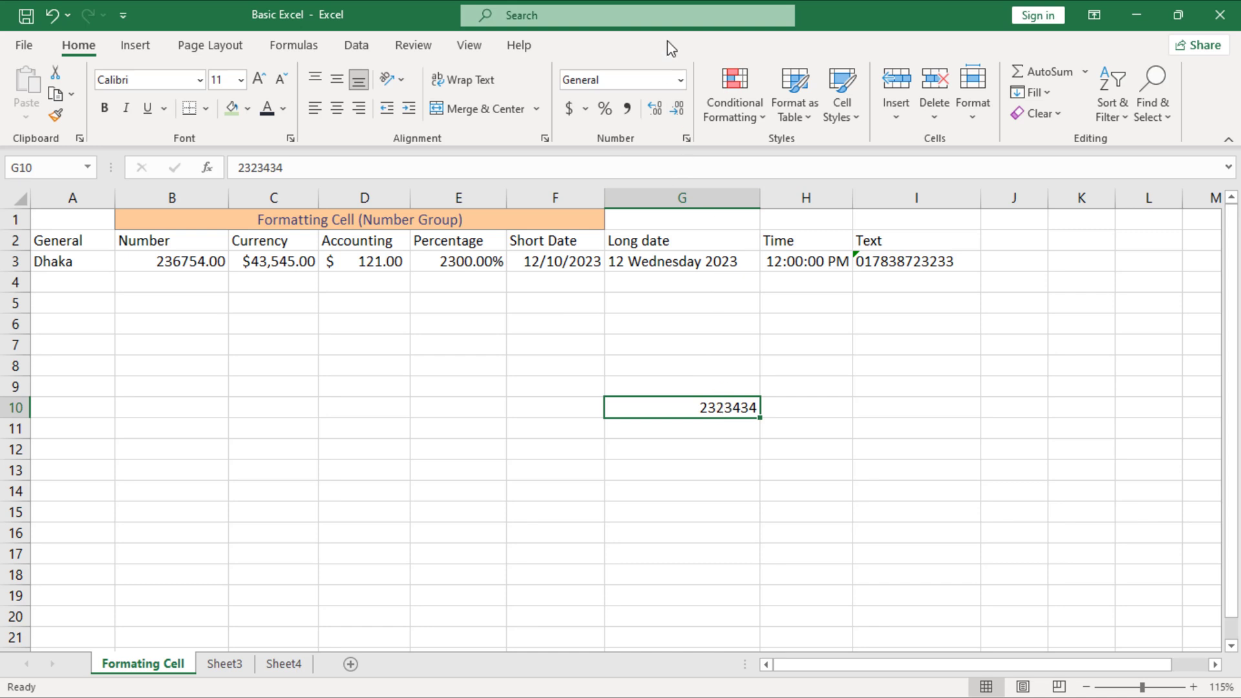
click(680, 79)
click(658, 220)
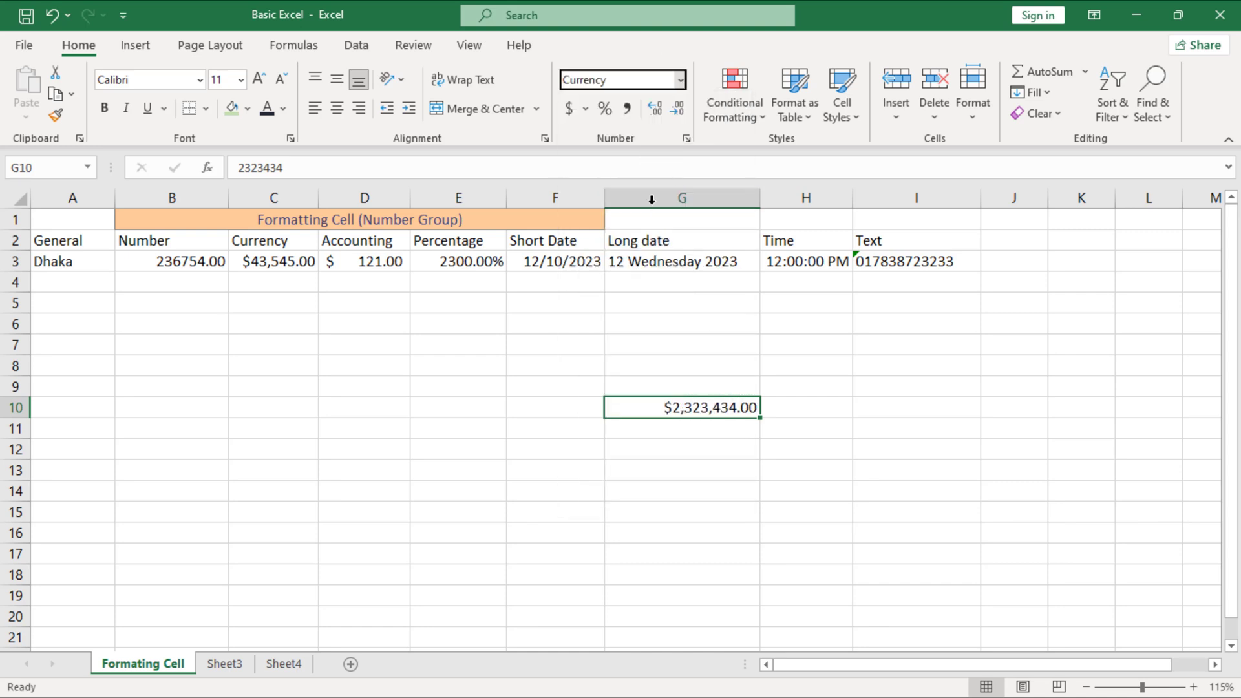
click(679, 470)
click(700, 408)
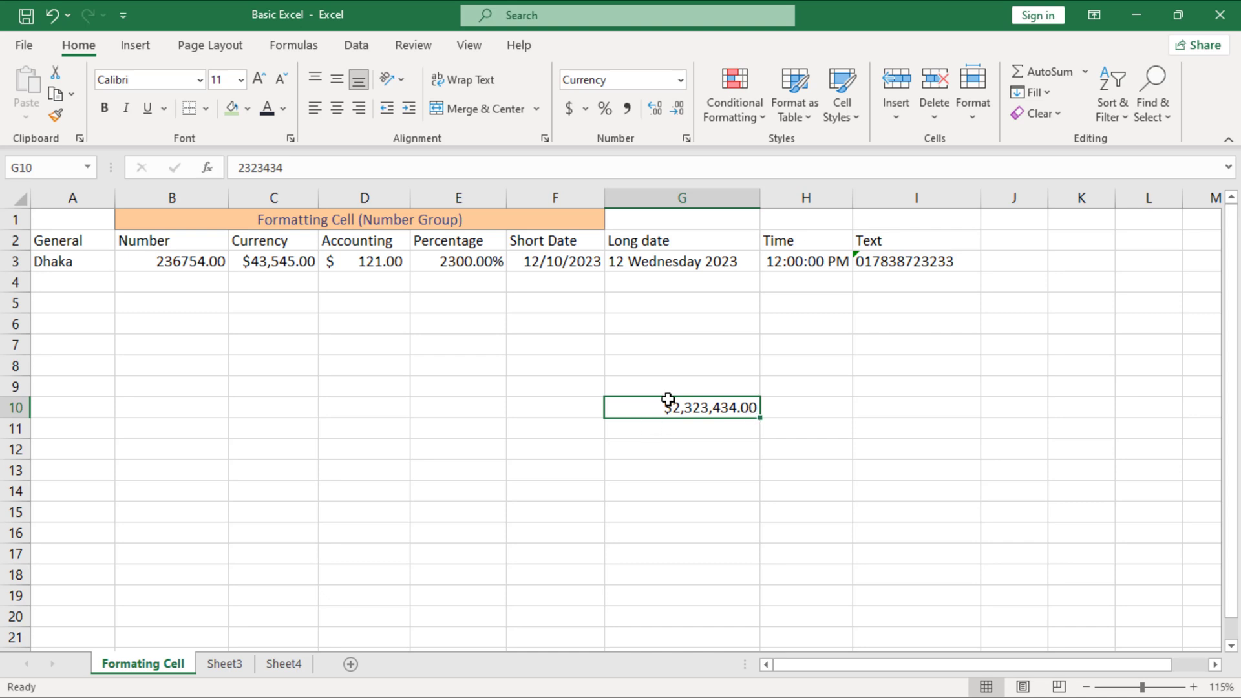
Switch G10's number format from Currency to Accounting
click(681, 79)
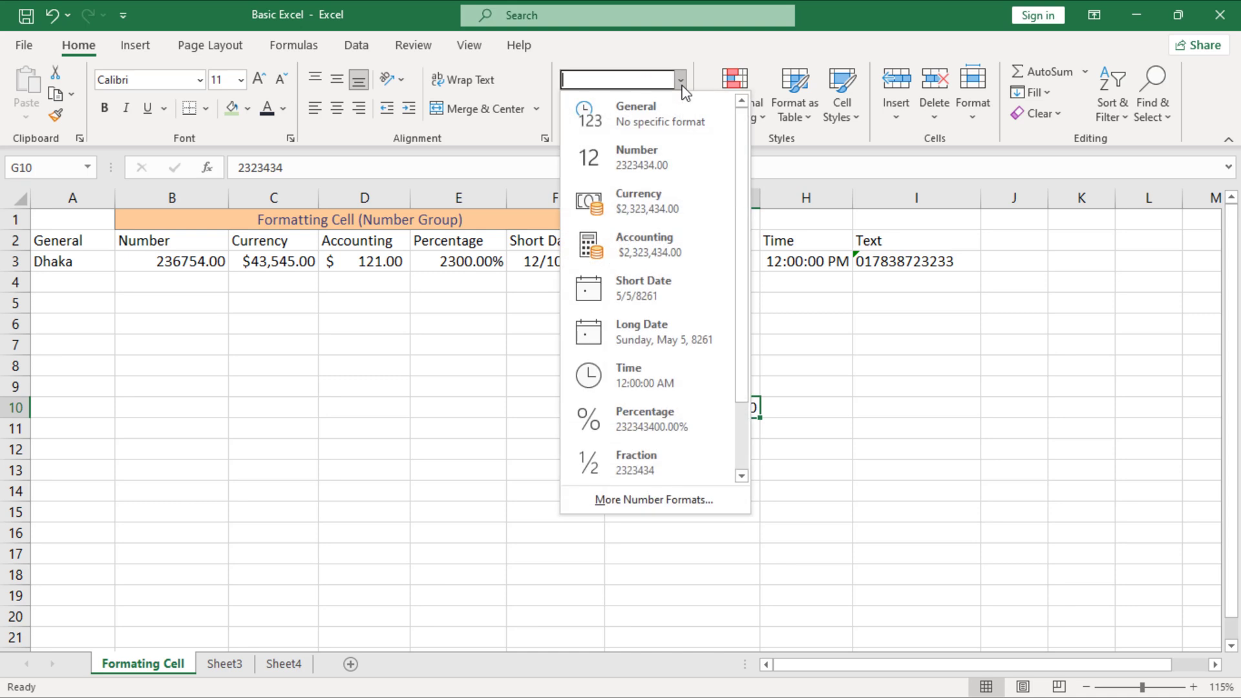
click(645, 261)
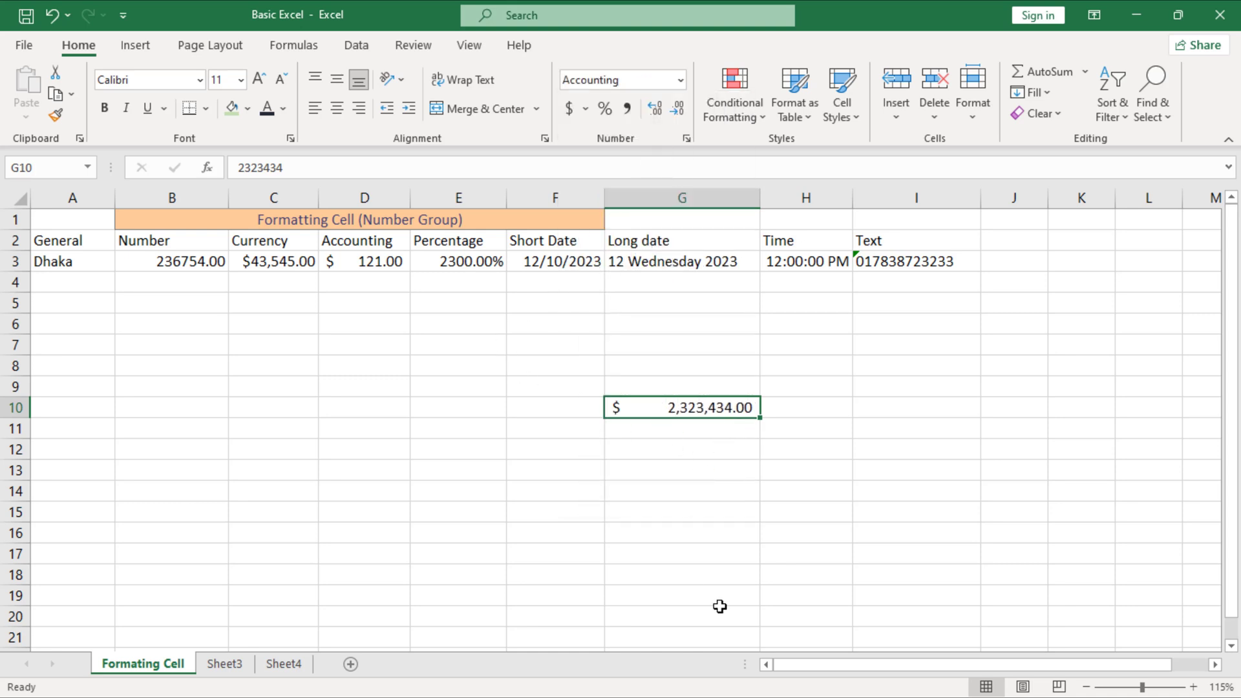